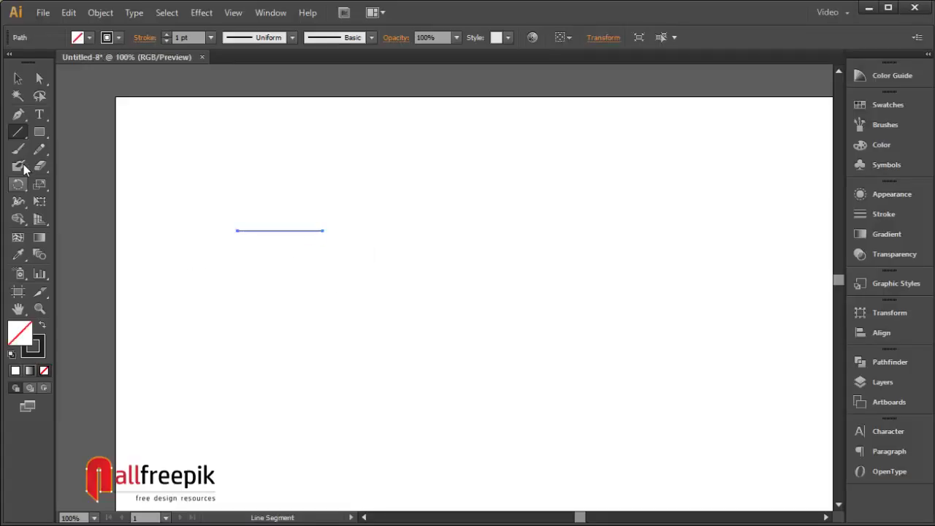
- Set the horizontal line's stroke weight to 7 pt
left_click(18, 78)
left_click(166, 34)
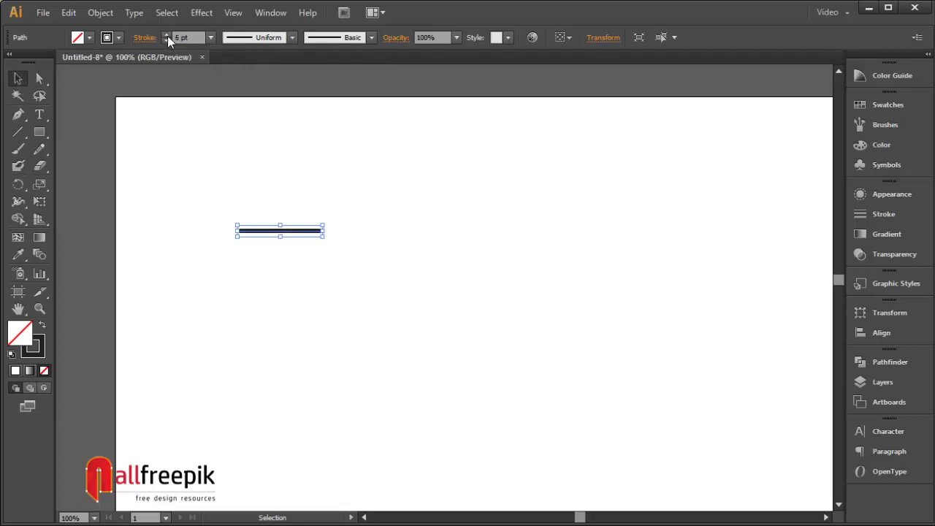
left_click(167, 35)
left_click(305, 251)
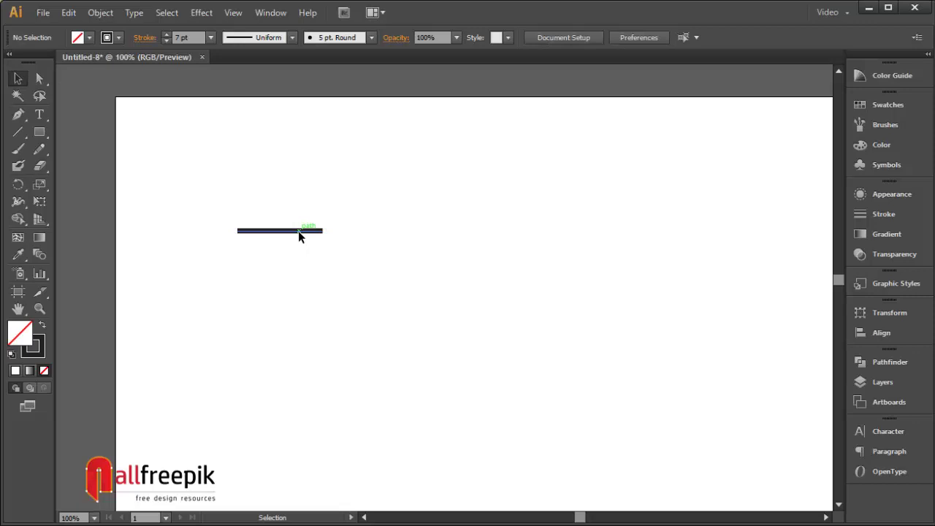
- Duplicate the line about 73 pt below the original and shrink the copy to a short segment centred under it
left_click_drag(298, 230, 287, 281)
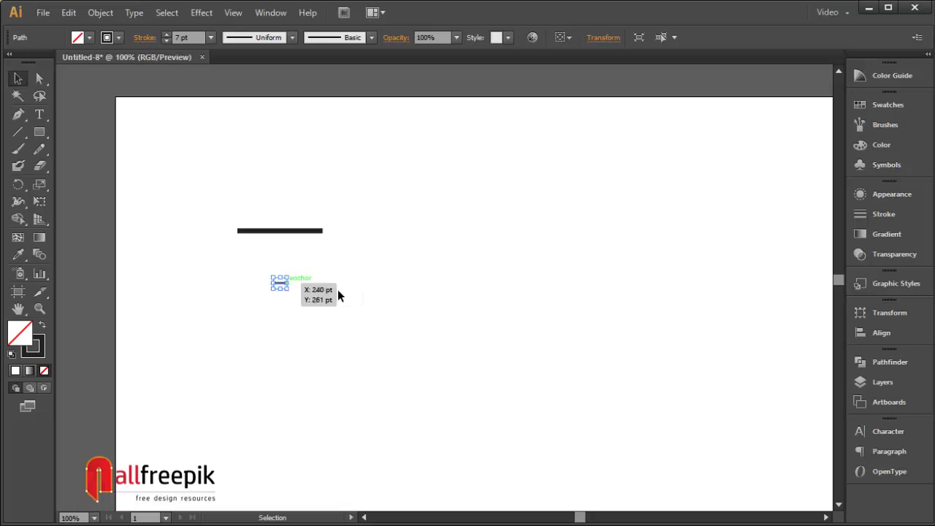
left_click(299, 310)
- Blend the short and long lines using Specified Steps spacing with 4 steps
left_click(281, 284)
left_click(278, 231, "shift")
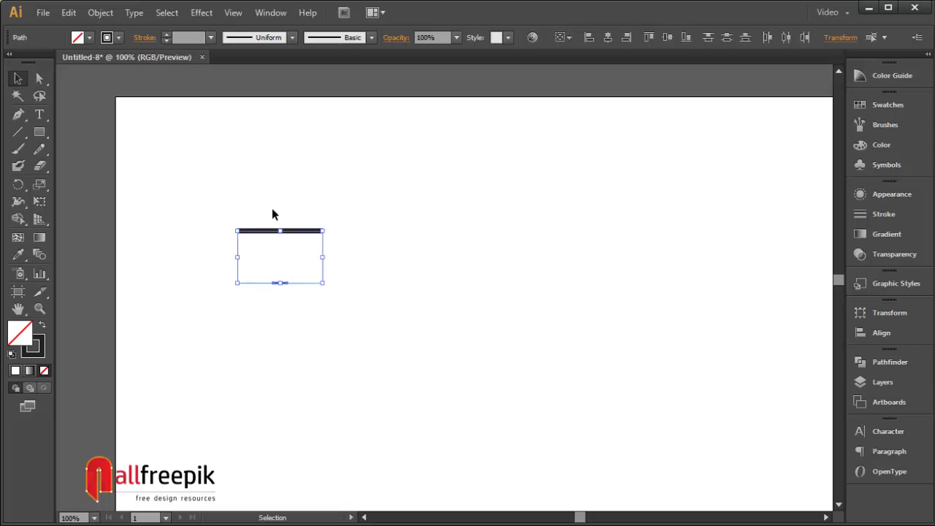
left_click(100, 12)
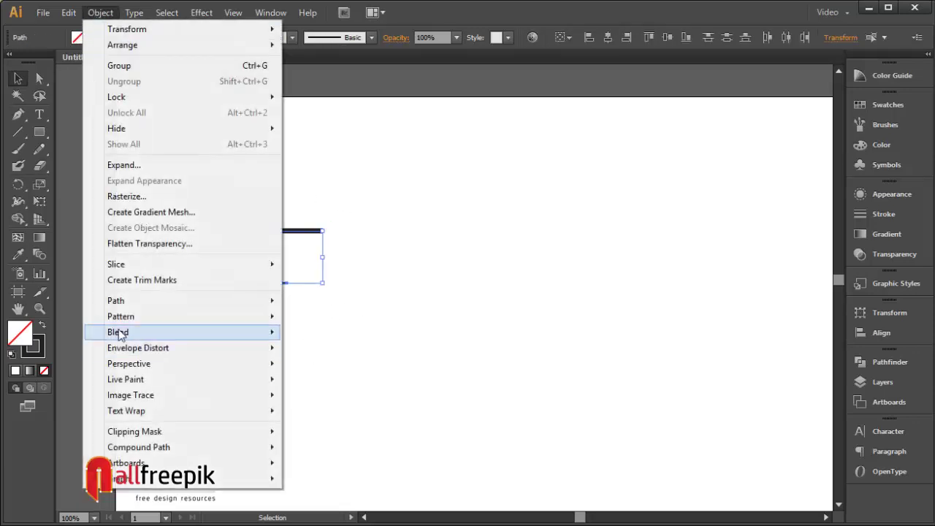
mouse_move(119, 331)
left_click(358, 370)
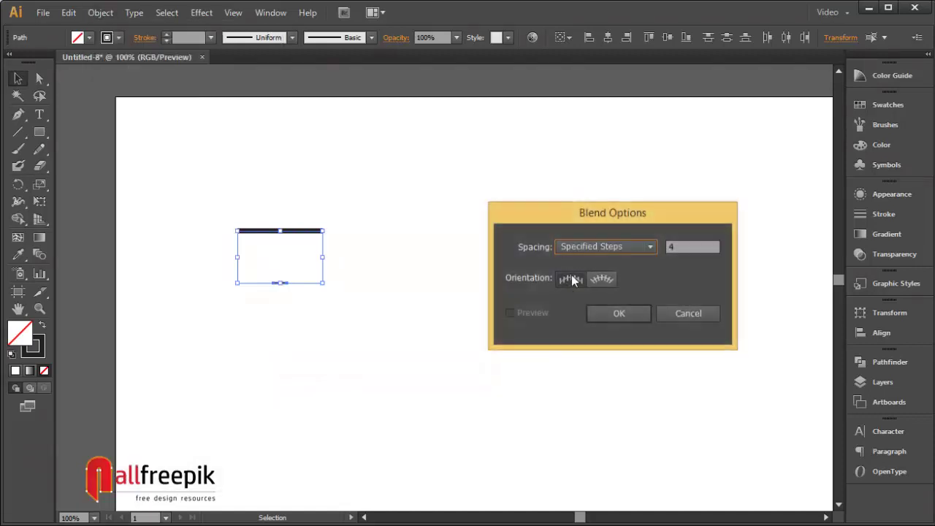
left_click(619, 313)
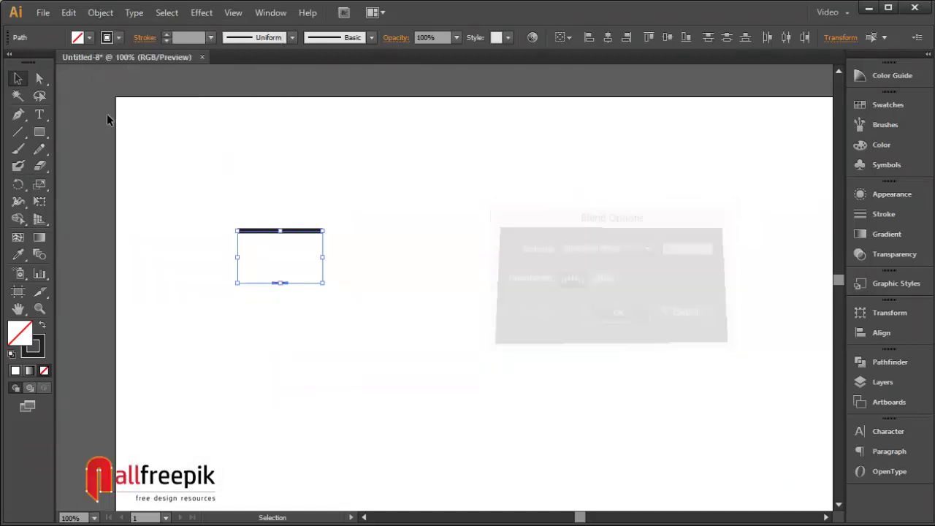
left_click(100, 12)
mouse_move(125, 333)
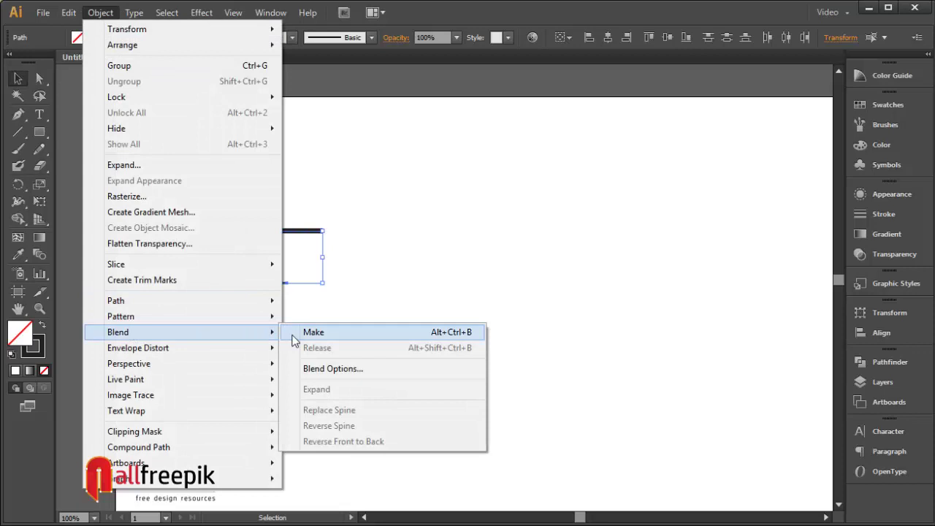
left_click(300, 331)
left_click(161, 164)
- Move the blended lines slightly down and expand the blend into a group of separate lines
left_click_drag(169, 148, 462, 378)
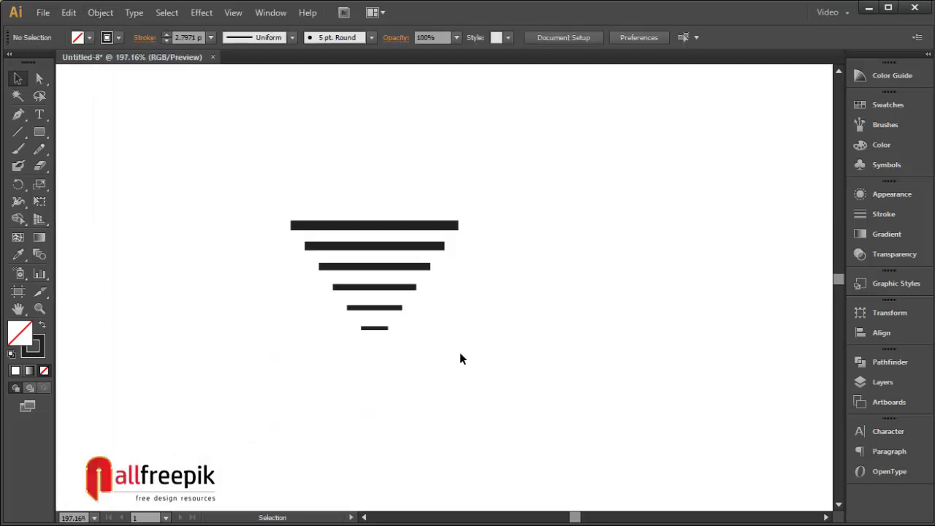
left_click_drag(524, 171, 228, 409)
left_click_drag(409, 367, 364, 419)
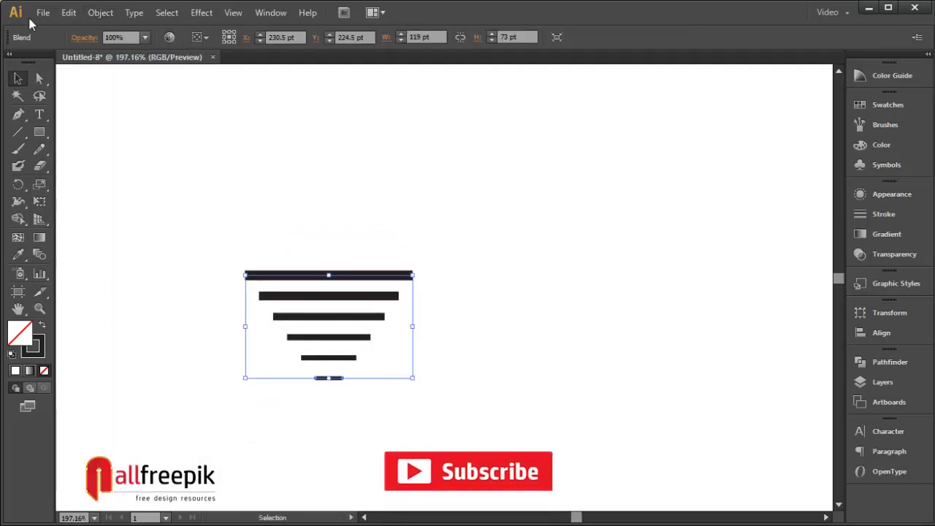
left_click(68, 13)
mouse_move(100, 13)
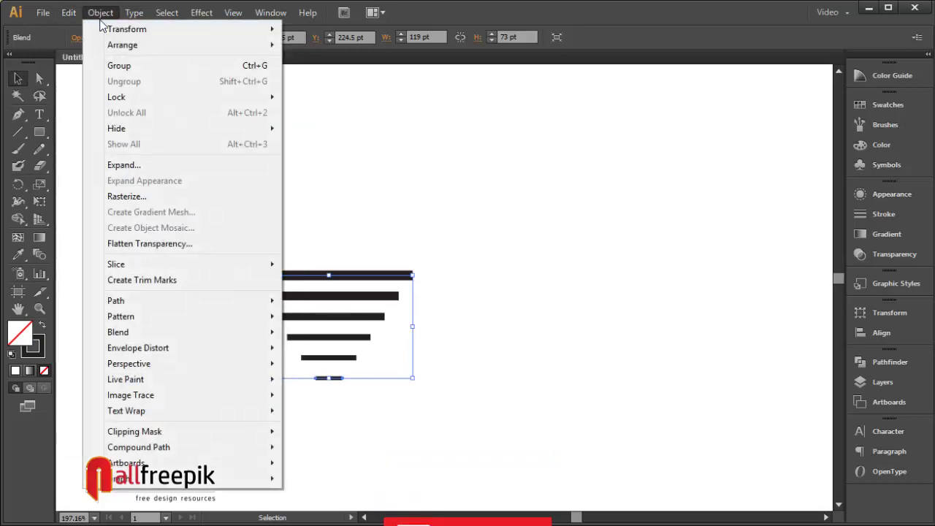
left_click(121, 165)
left_click(477, 347)
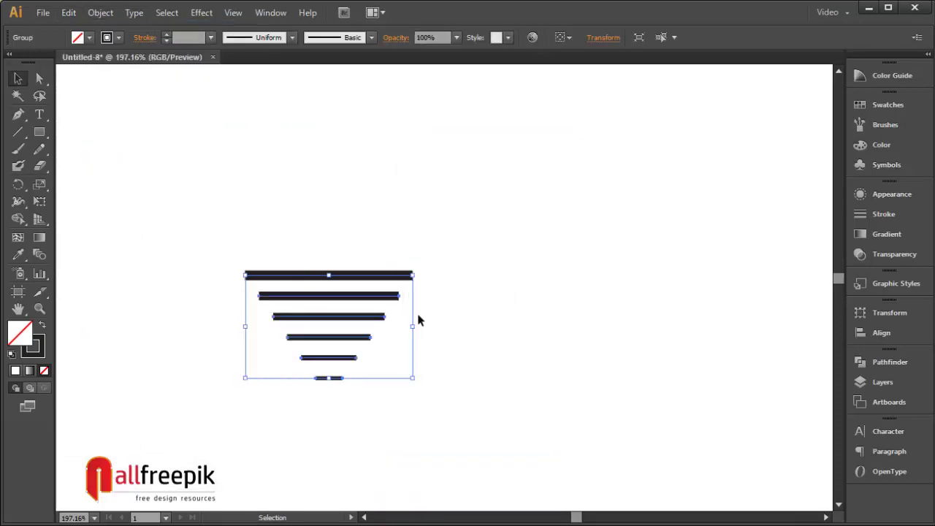
- Copy the expanded line group and paste the duplicate in front of it
left_click(67, 13)
left_click(93, 82)
left_click(68, 12)
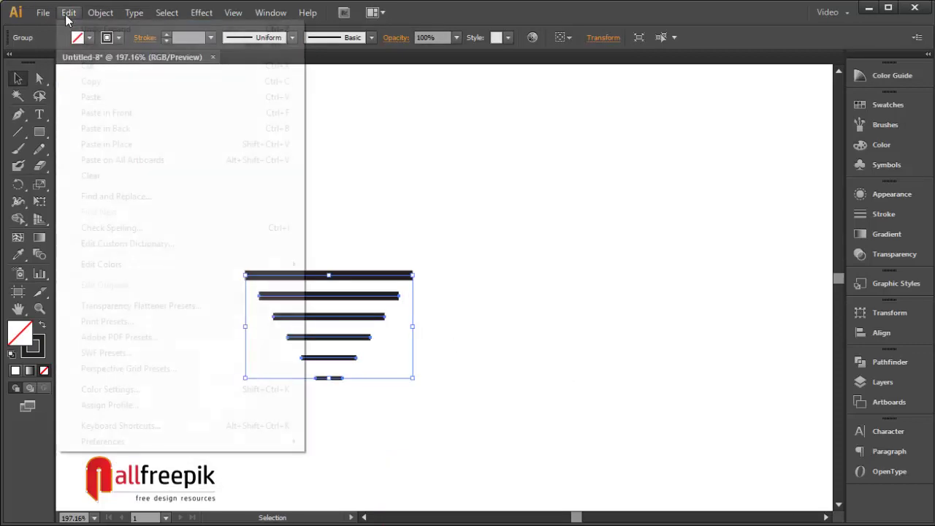
left_click(106, 113)
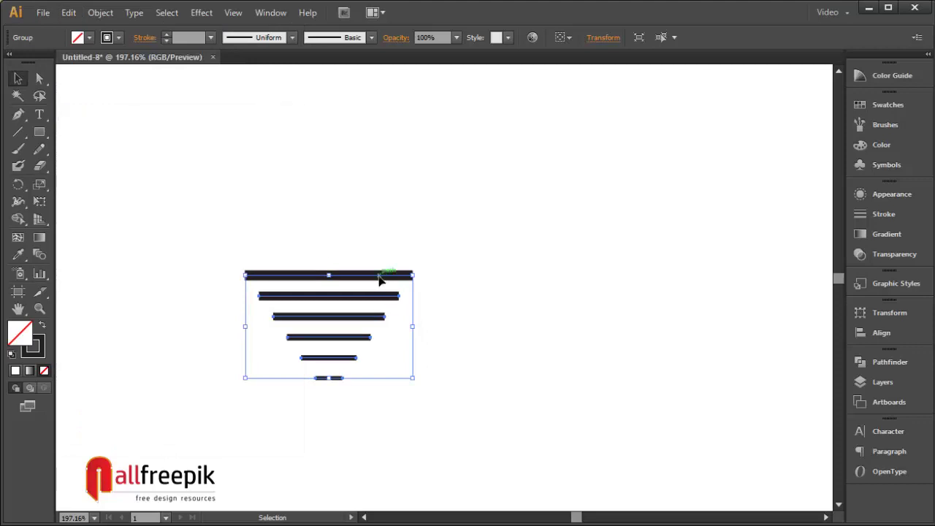
- Reflect the pasted group across the horizontal axis and move it up until its longest line overlaps the original's longest line
right_click(397, 283)
mouse_move(456, 383)
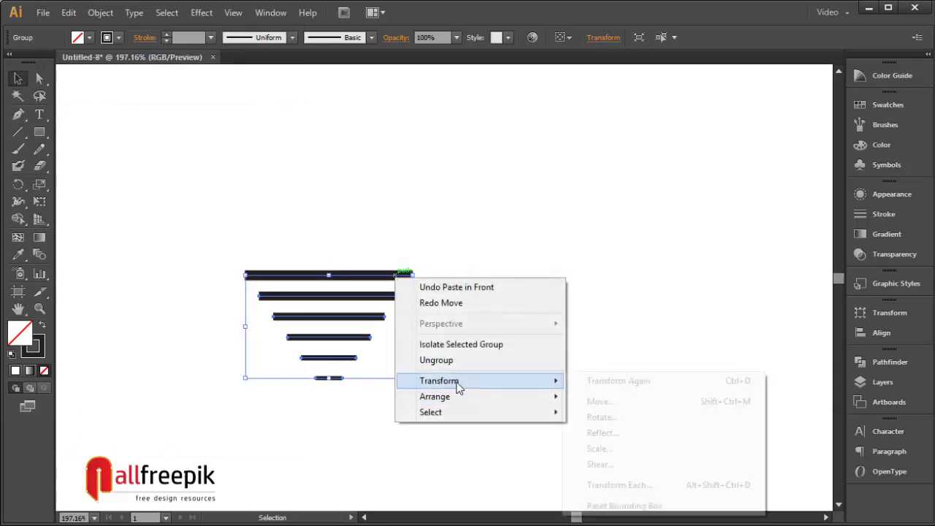
left_click(624, 433)
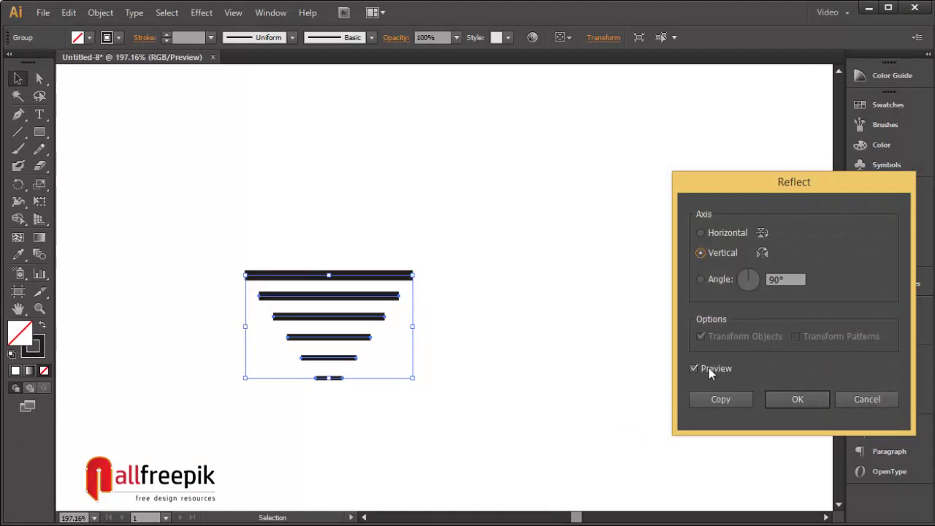
left_click(721, 231)
left_click(789, 394)
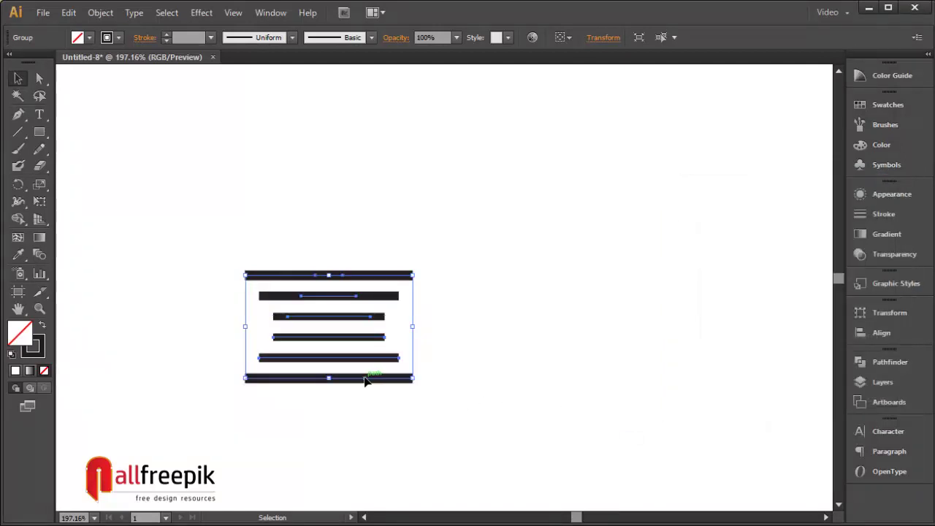
left_click_drag(382, 381, 390, 280)
left_click(519, 353)
- Start a Zig Zag effect on the diamond of lines with preview on, smooth points and an absolute size of 1 pt
left_click(201, 13)
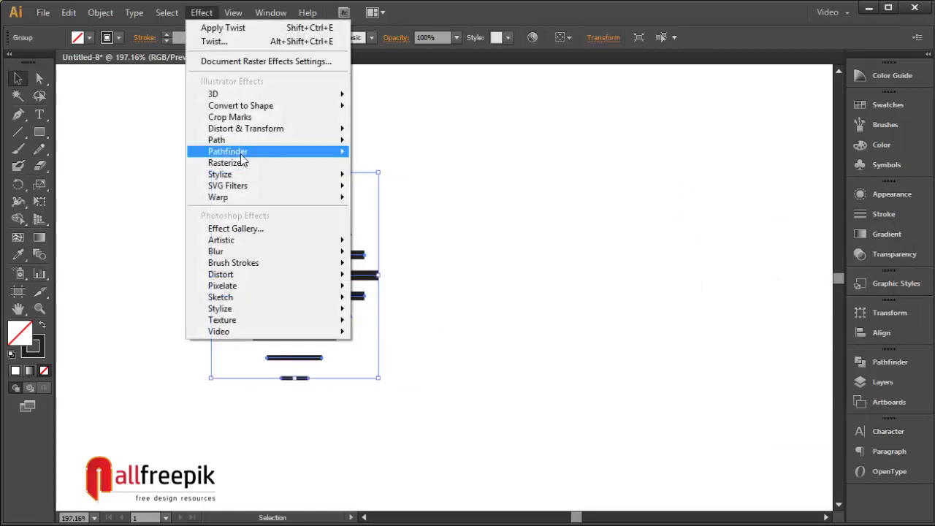
mouse_move(274, 127)
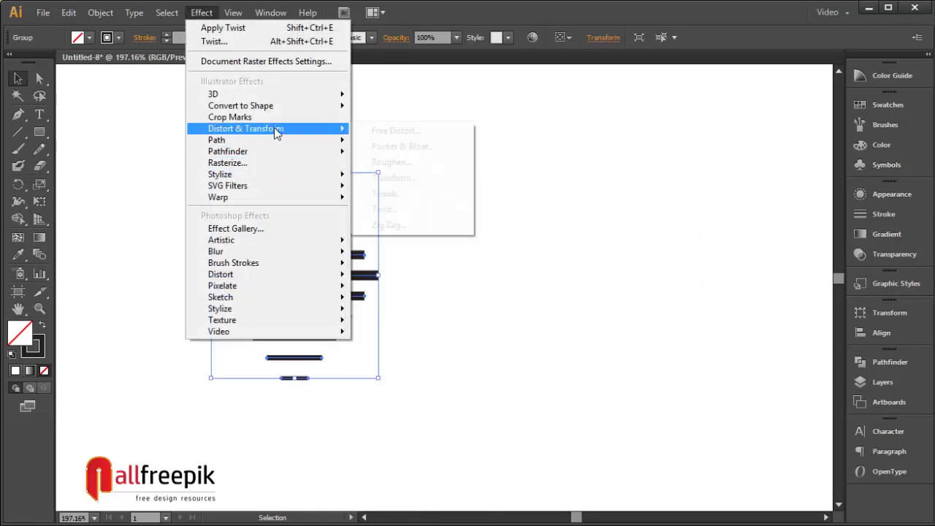
left_click(405, 224)
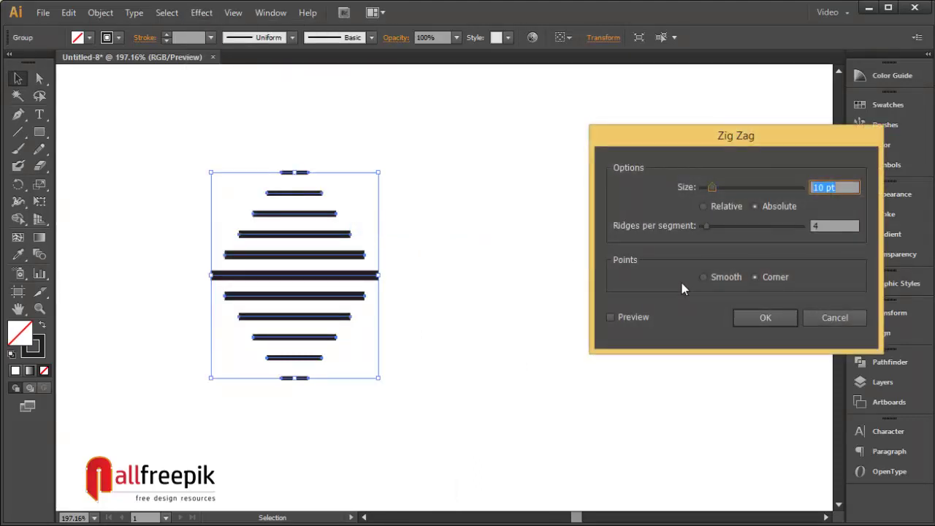
left_click(610, 317)
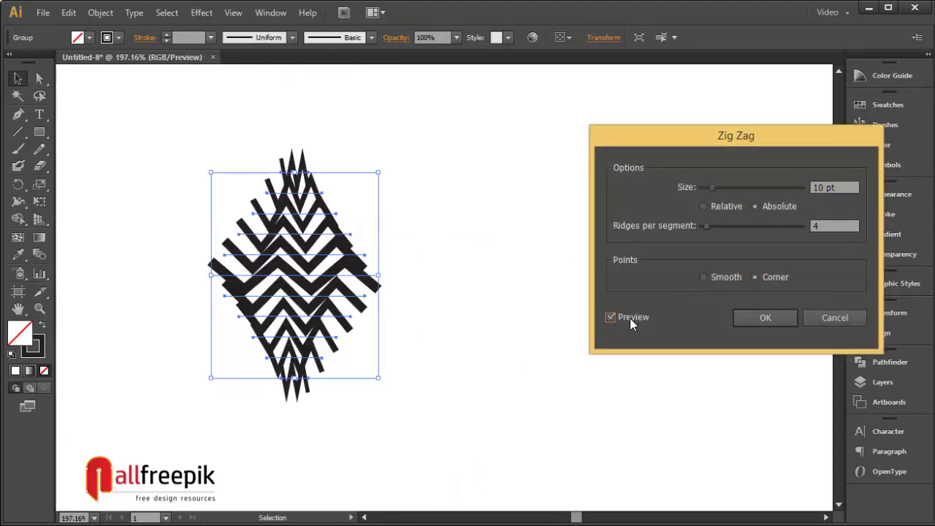
left_click(726, 277)
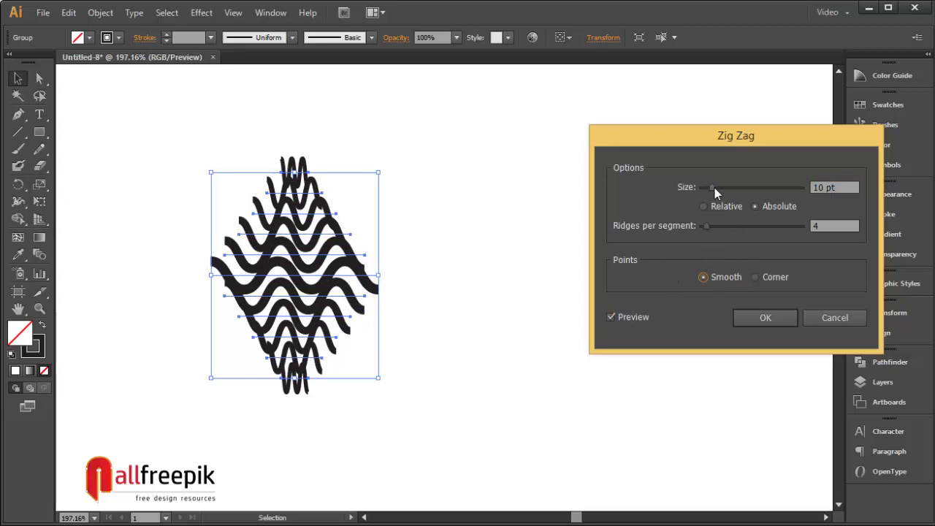
triple_click(841, 187)
type("1")
key("Tab")
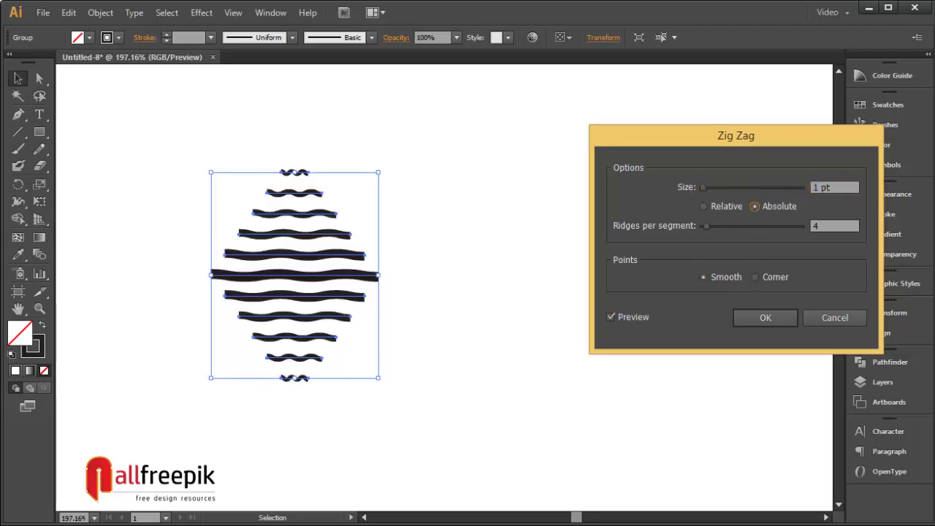
- Set the Zig Zag ridges per segment to 6 and apply the effect to the lines
key("Tab")
type("2")
key("Tab")
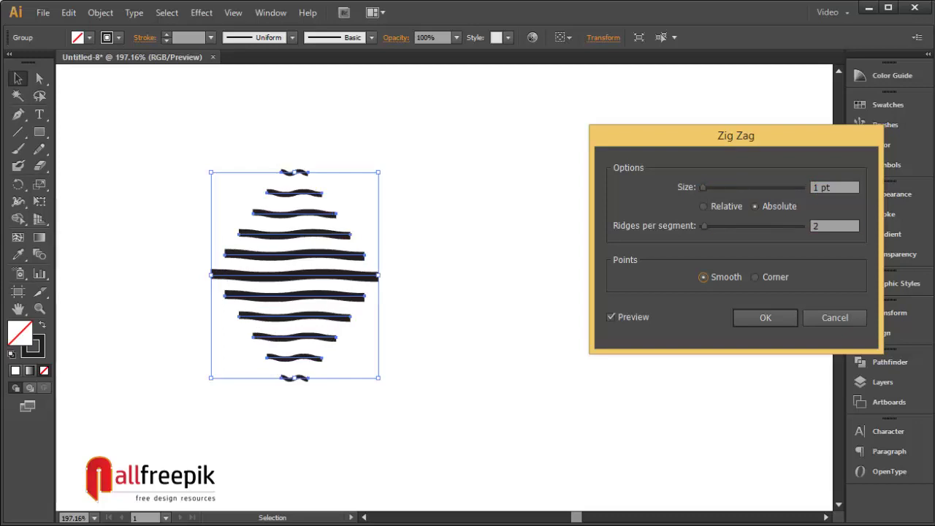
left_click(822, 226)
key("Up")
key("Up")
key("Up")
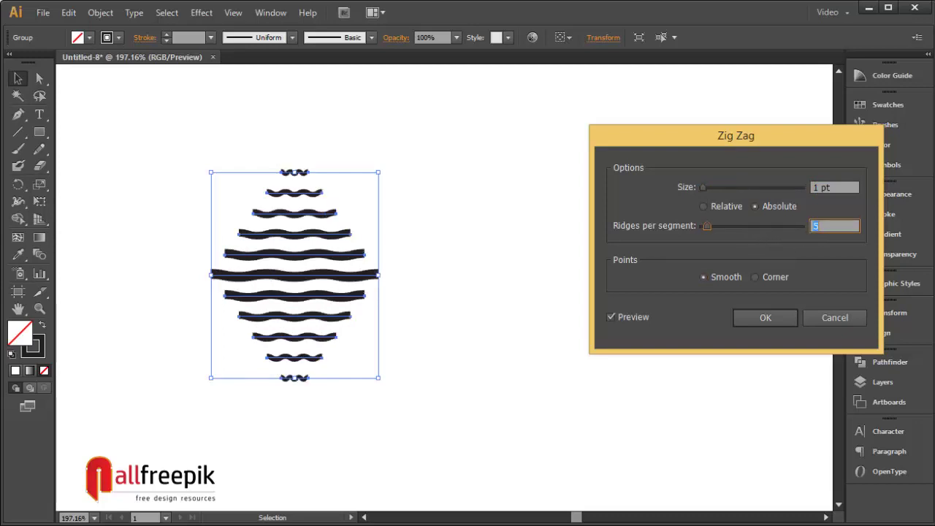
key("Tab")
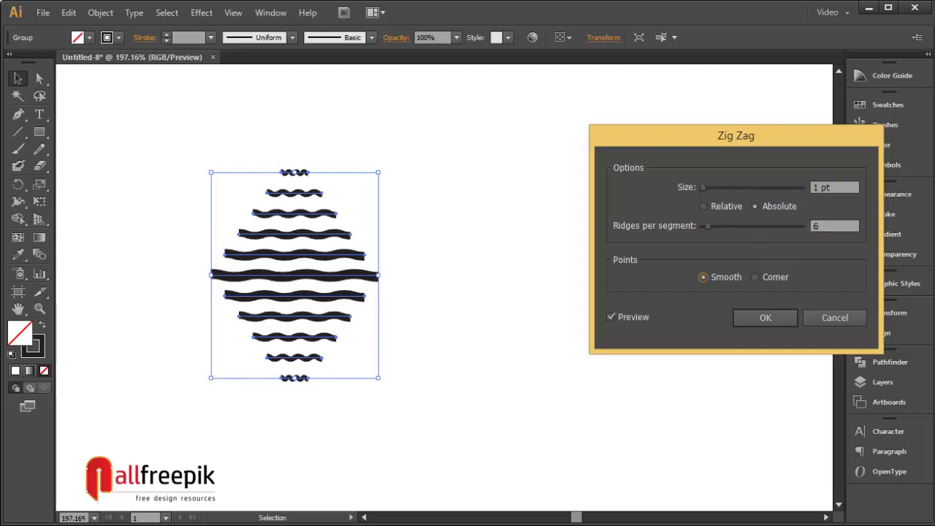
left_click(765, 319)
left_click(472, 348)
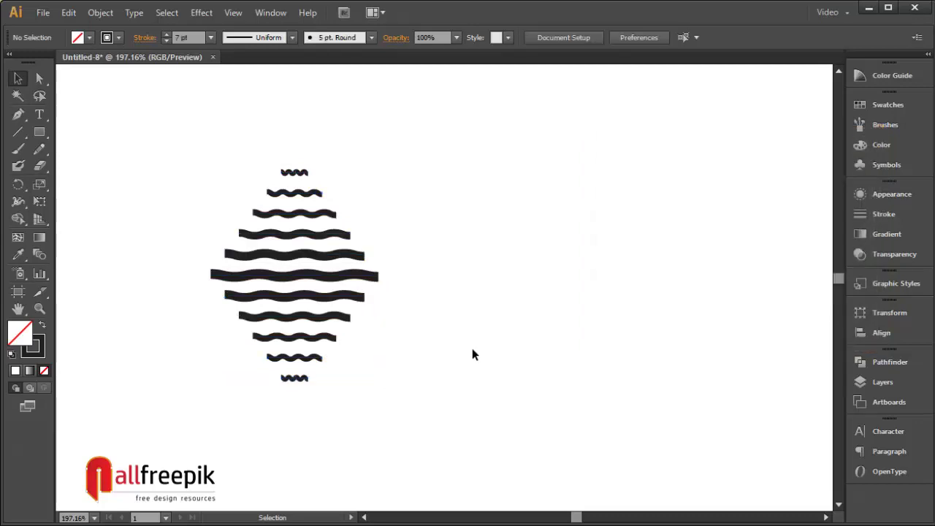
- Copy the wavy diamond, paste it in front and place the duplicate directly below the original
left_click(326, 276)
left_click(68, 12)
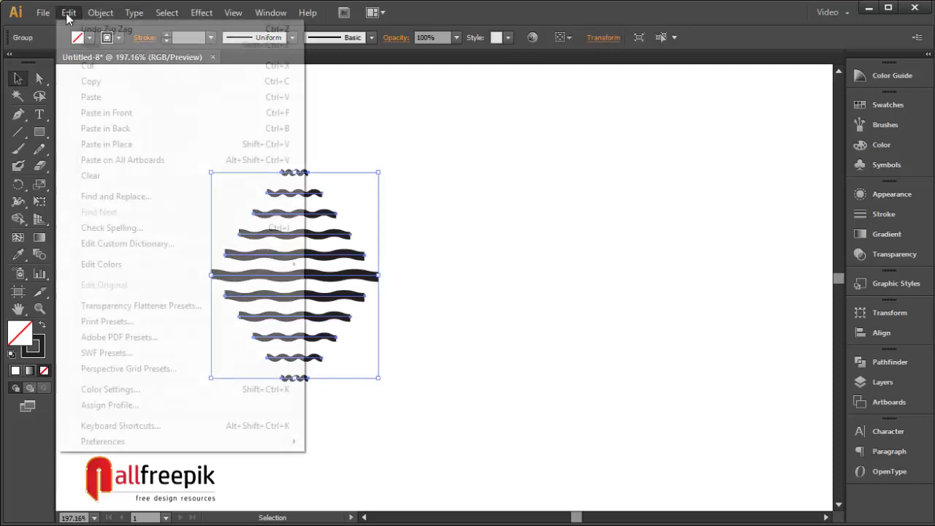
left_click(91, 81)
left_click(68, 13)
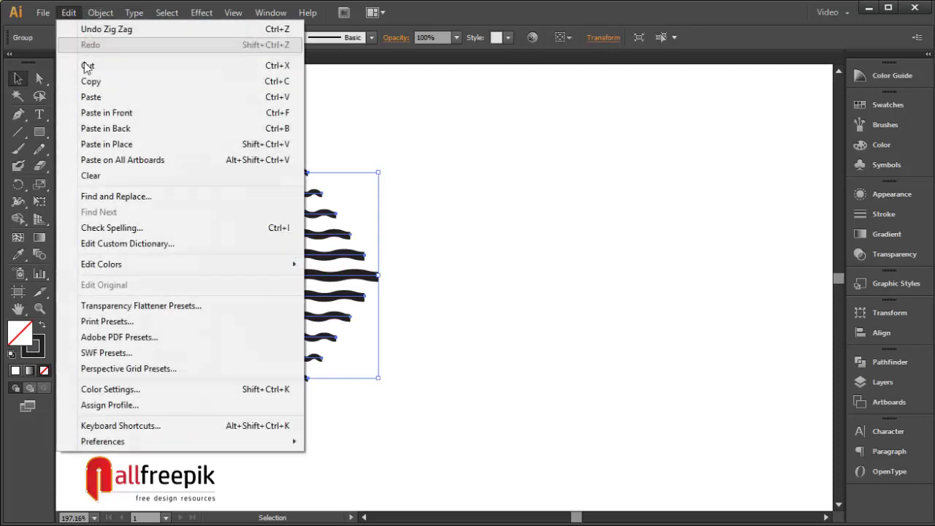
left_click(107, 112)
left_click_drag(349, 277, 346, 403)
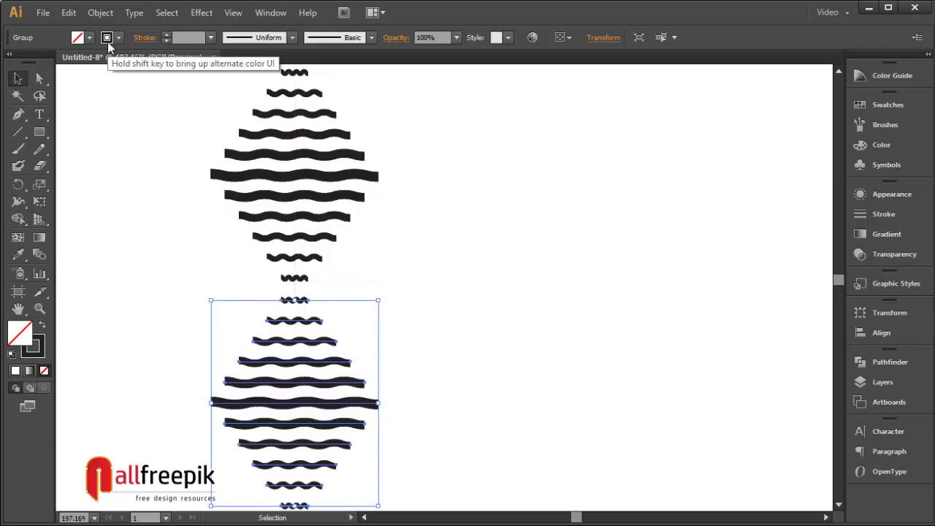
- Change the stroke color of both wavy diamonds to the dark red swatch
left_click(303, 177, "shift")
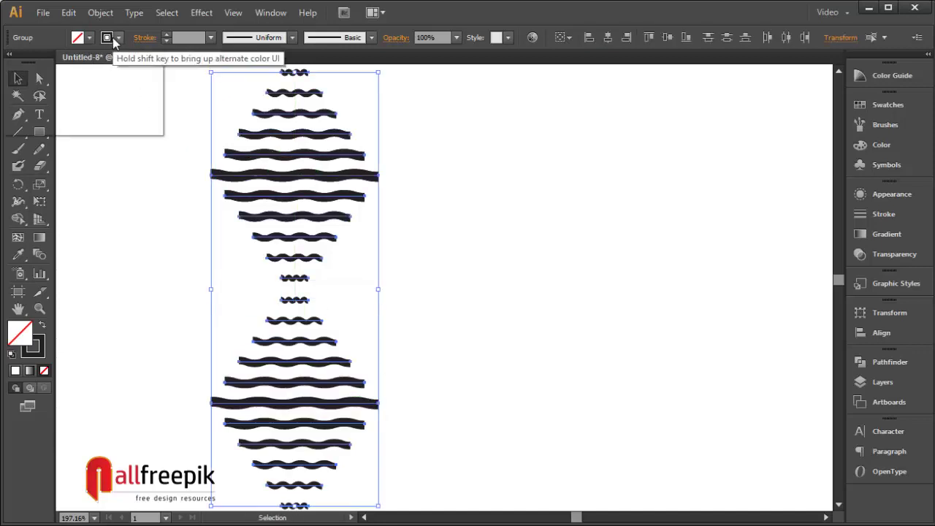
left_click(78, 37)
left_click(109, 62)
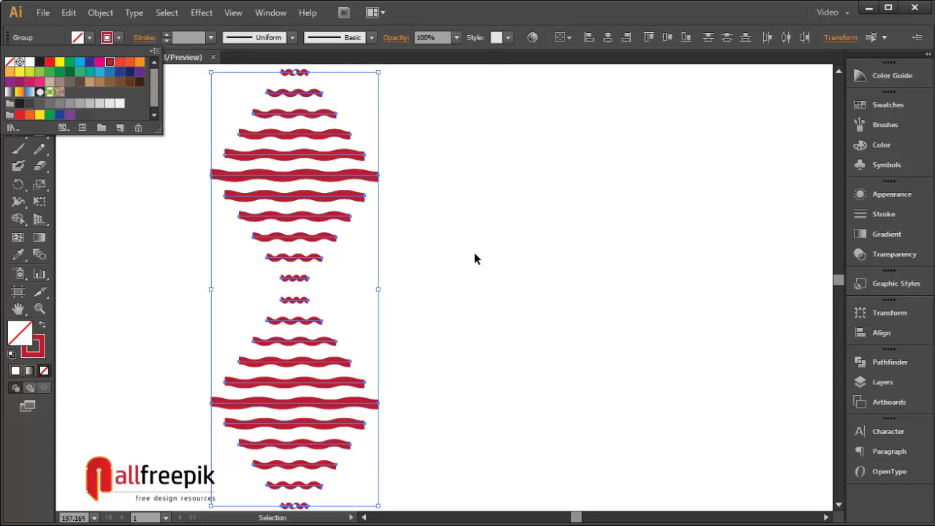
left_click(474, 253)
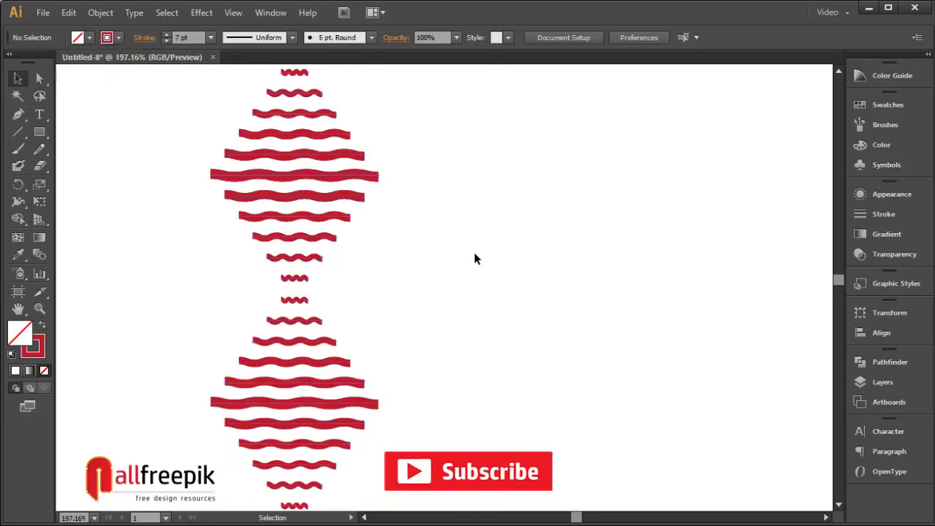
- Copy the lower wavy diamond, paste it in front and move the duplicate directly to the right of it
left_click(314, 325)
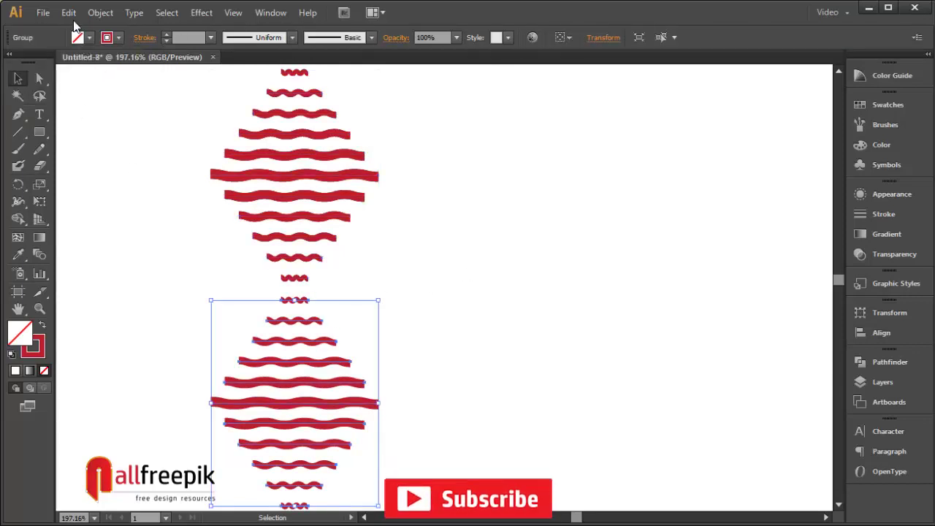
left_click(68, 12)
left_click(102, 87)
left_click(68, 12)
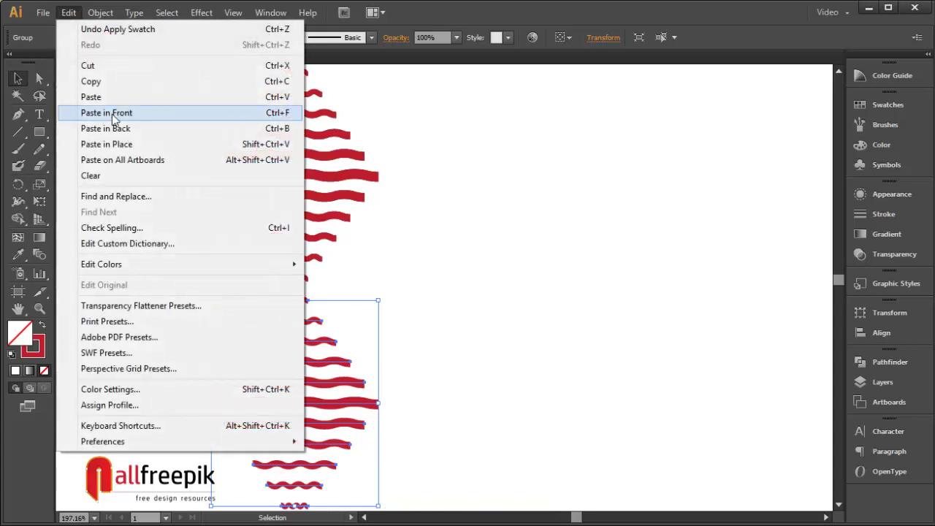
left_click(113, 115)
left_click_drag(398, 352, 595, 386)
left_click(673, 348)
- Move the upper red diamond diagonally so it nests above the gap between the two lower diamonds
left_click_drag(395, 249, 489, 353)
left_click(626, 250)
key("space")
left_click_drag(643, 303, 598, 198)
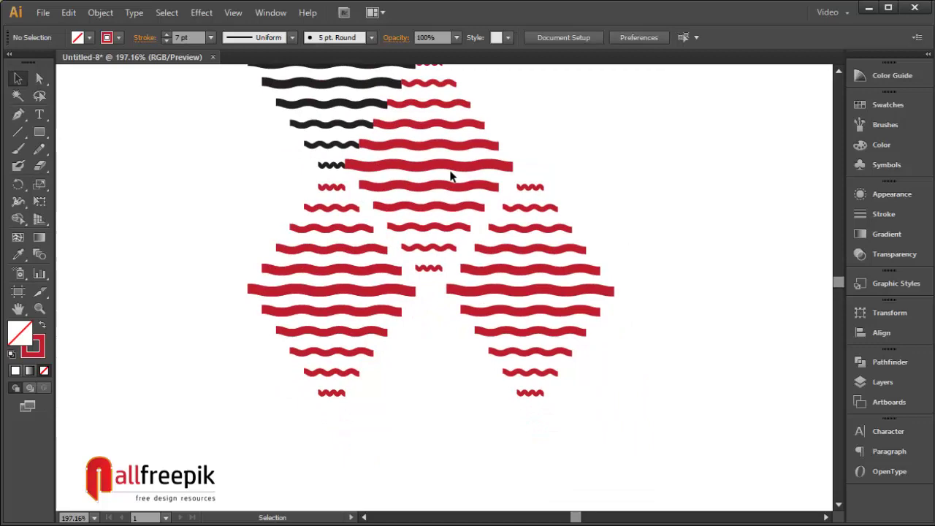
- Duplicate the top centre diamond straight down so it nests below the two side diamonds
left_click(473, 166)
left_click_drag(472, 170, 473, 317)
left_click(609, 212)
- Cut the leftover black wavy diamond out of the artwork
scroll(371, 188, "up", 2)
left_click(297, 160)
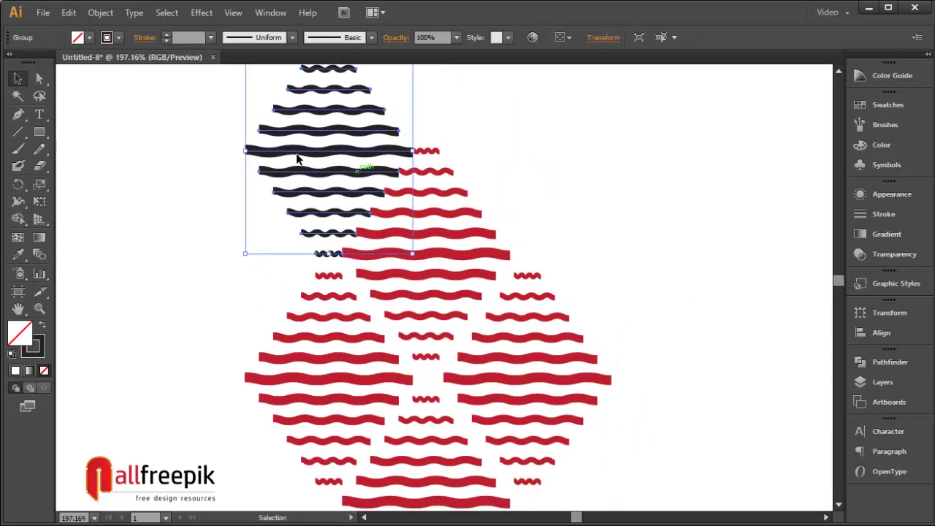
left_click(69, 12)
left_click(98, 62)
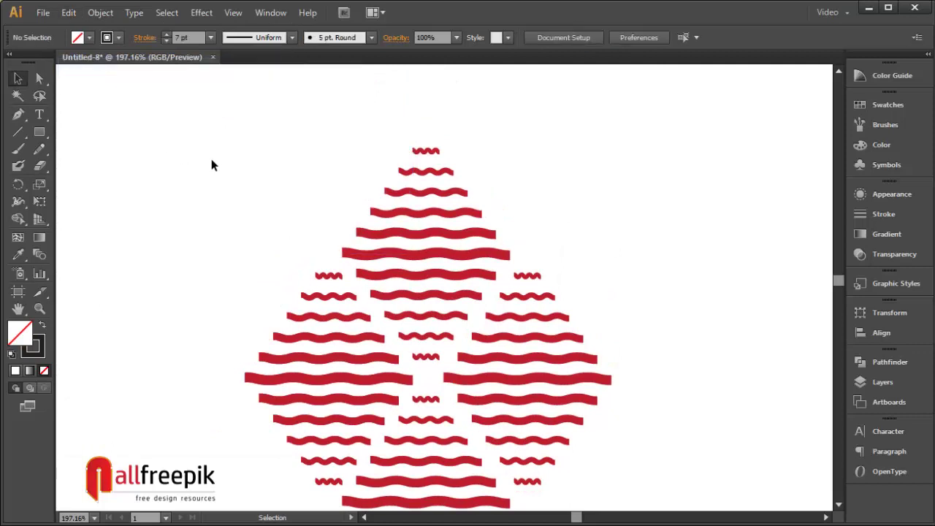
- Change the stroke color of the bottom wavy diamond to the light orange swatch
key("ctrl+1")
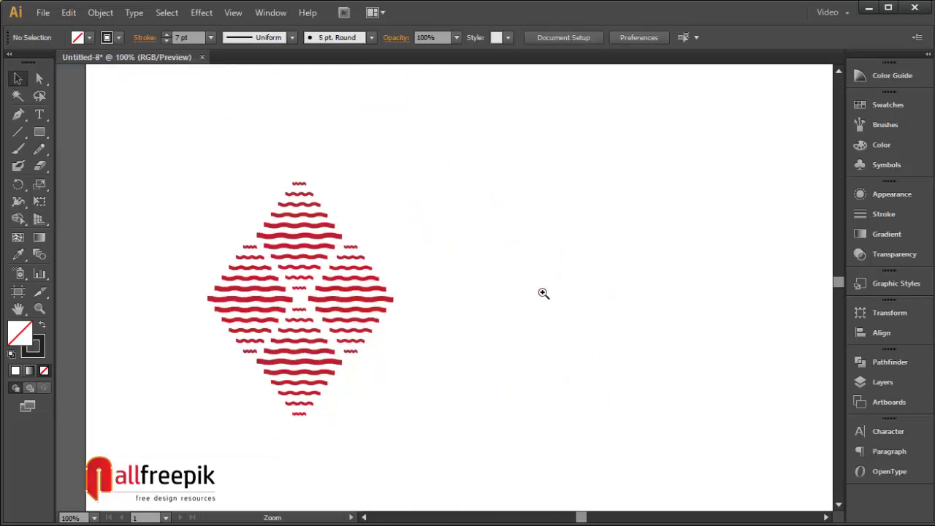
left_click_drag(165, 168, 455, 442)
left_click_drag(455, 443, 498, 451)
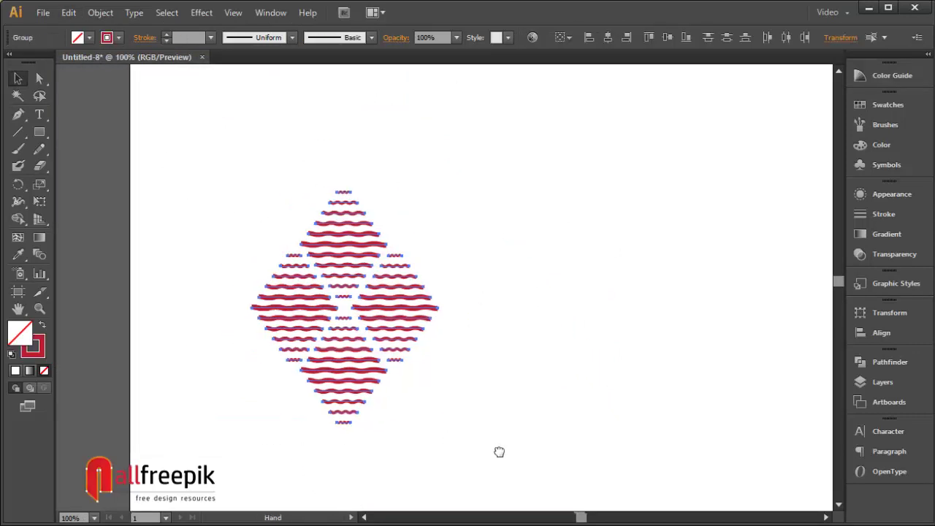
left_click(504, 296)
left_click(363, 357)
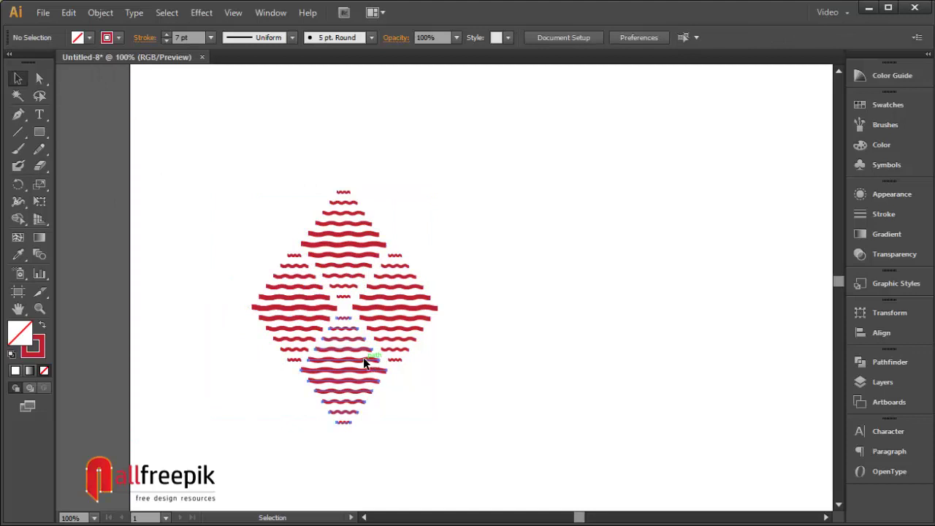
left_click(107, 37)
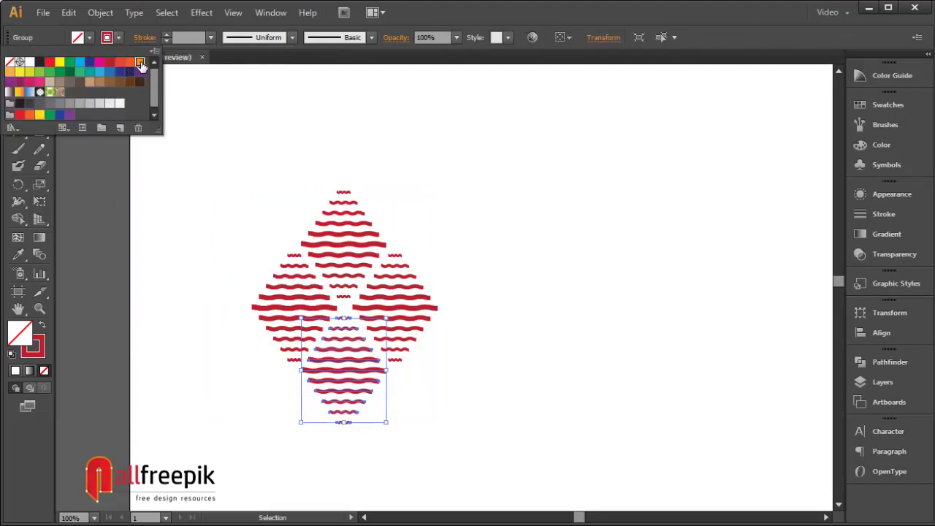
left_click(140, 62)
key("Escape")
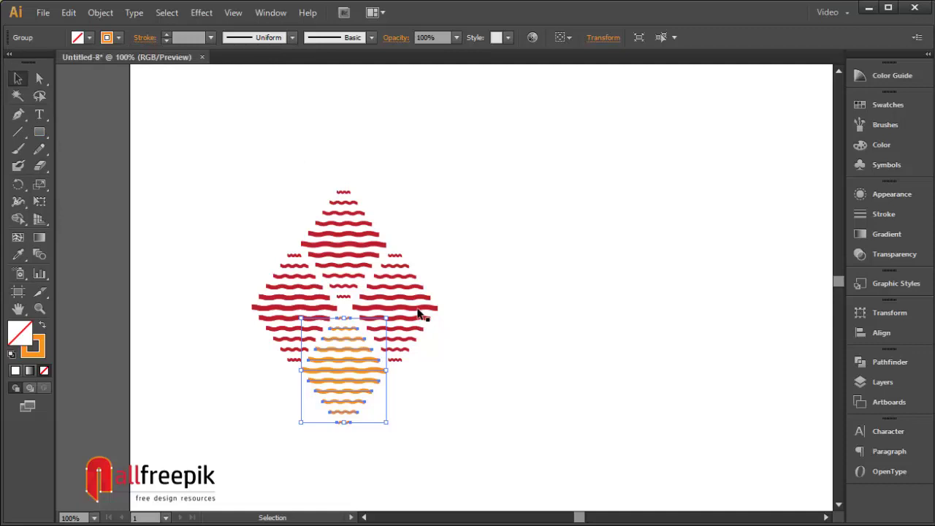
left_click(413, 310)
left_click(119, 38)
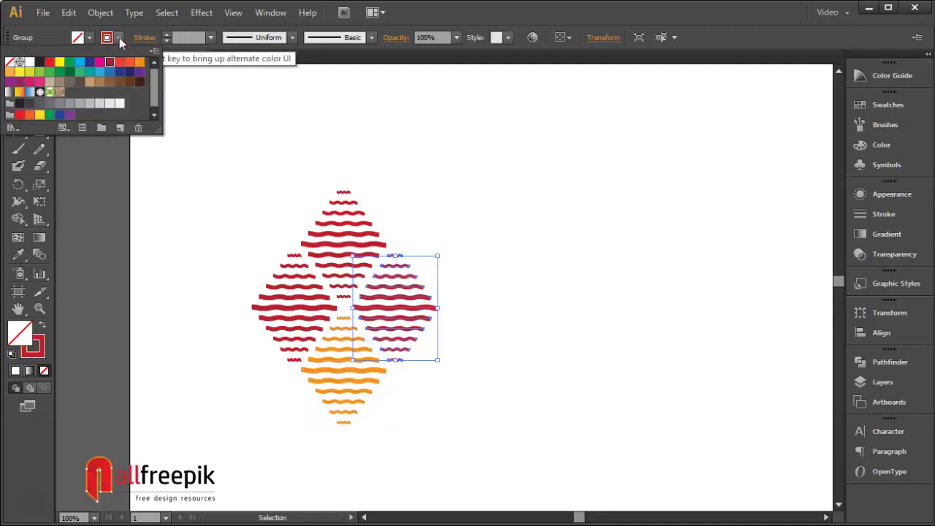
left_click(119, 38)
left_click(349, 235)
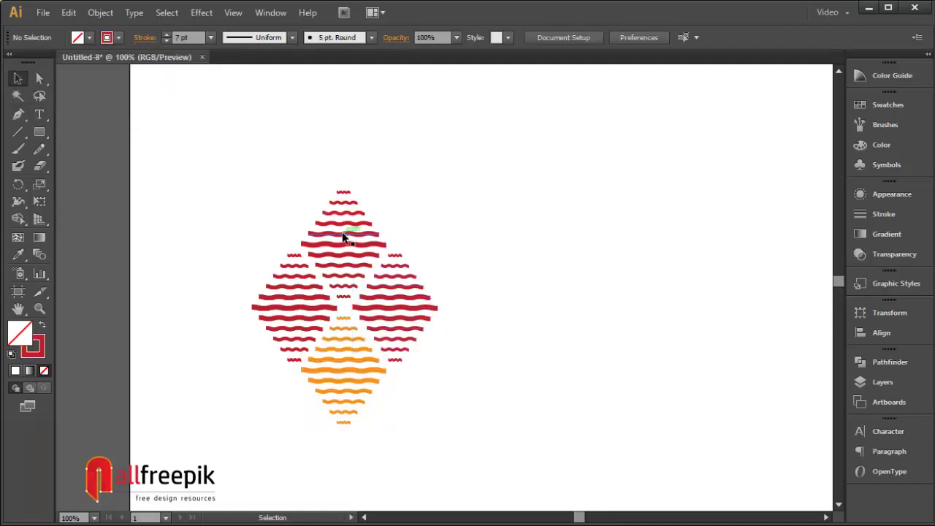
- Change the stroke color of the top wavy diamond to the red-orange swatch
left_click(343, 235)
left_click(107, 37)
left_click(120, 63)
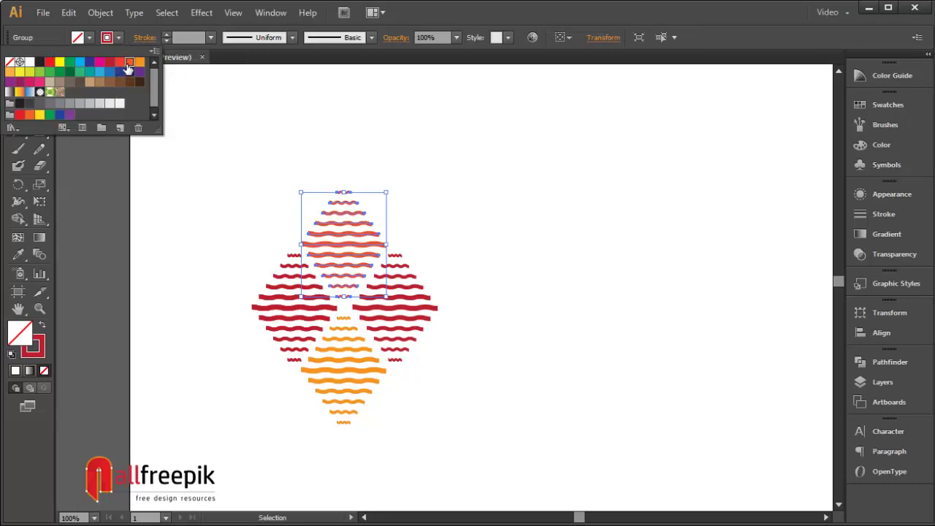
key("Escape")
- Change the stroke color of the left wavy diamond to the C=0 M=90 Y=85 K=0 swatch
left_click(298, 305)
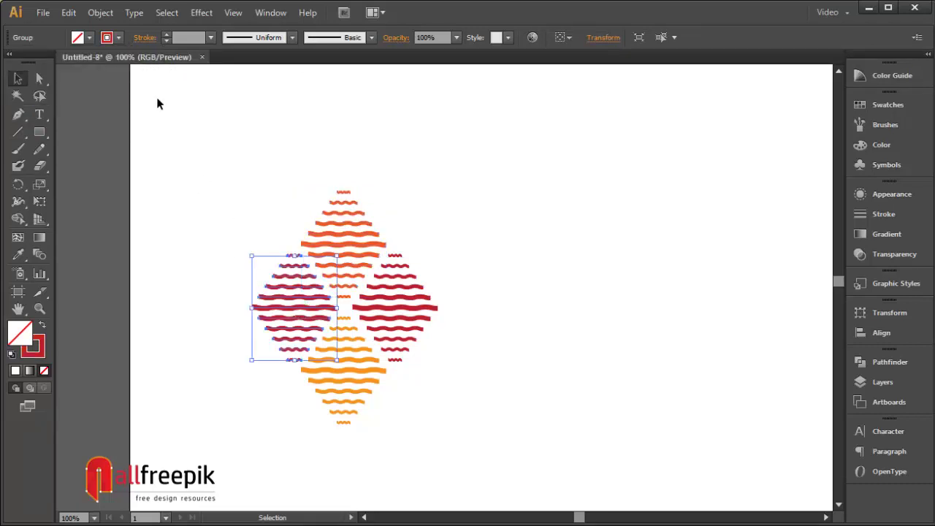
left_click(115, 37)
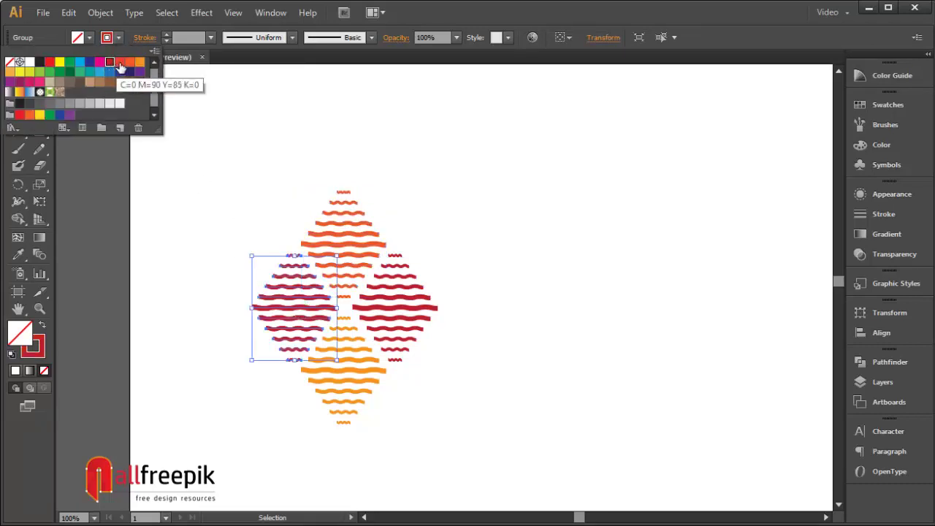
left_click(120, 65)
left_click(512, 221)
- Scale down all four diamonds together and move them into the upper-left corner of the artboard
left_click_drag(595, 106, 242, 399)
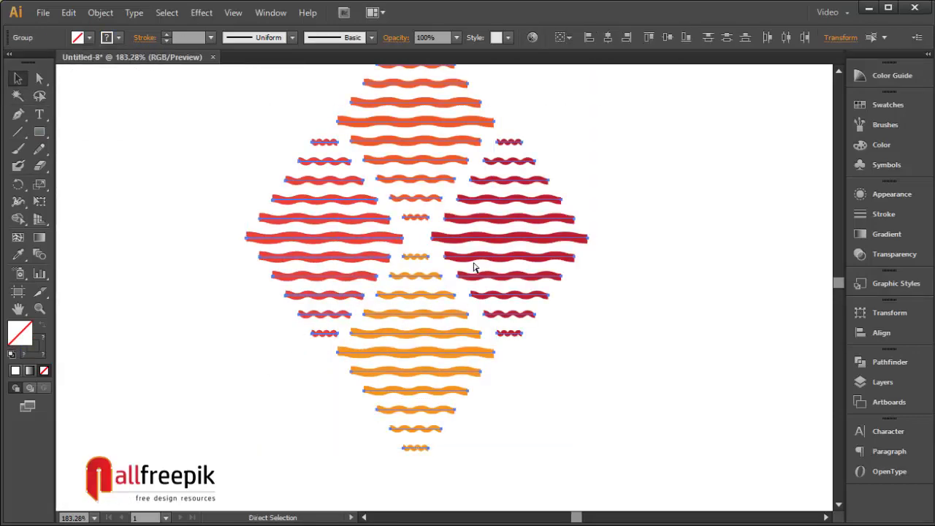
left_click(479, 257, "ctrl+alt")
left_click(479, 256, "ctrl+alt")
left_click(479, 256, "ctrl+alt")
left_click_drag(535, 333, 437, 274)
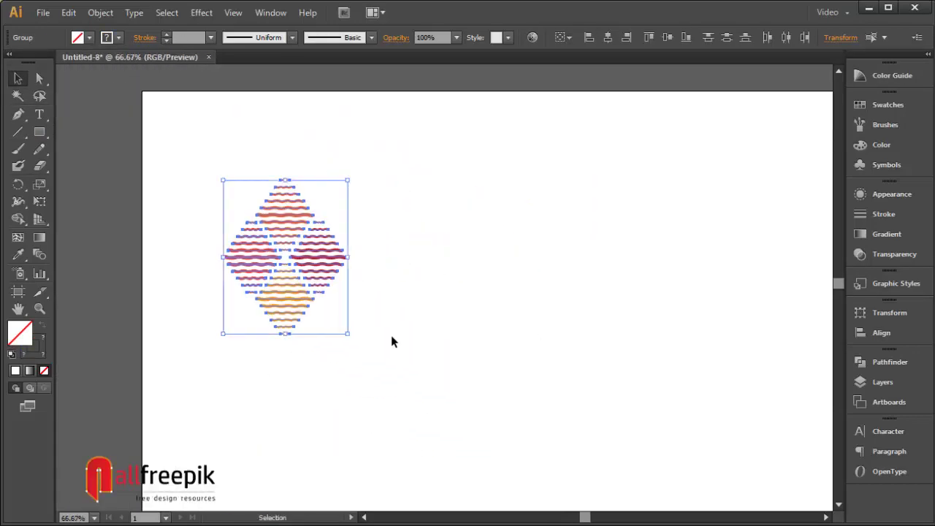
left_click_drag(389, 341, 383, 234)
left_click(403, 248, "ctrl+alt")
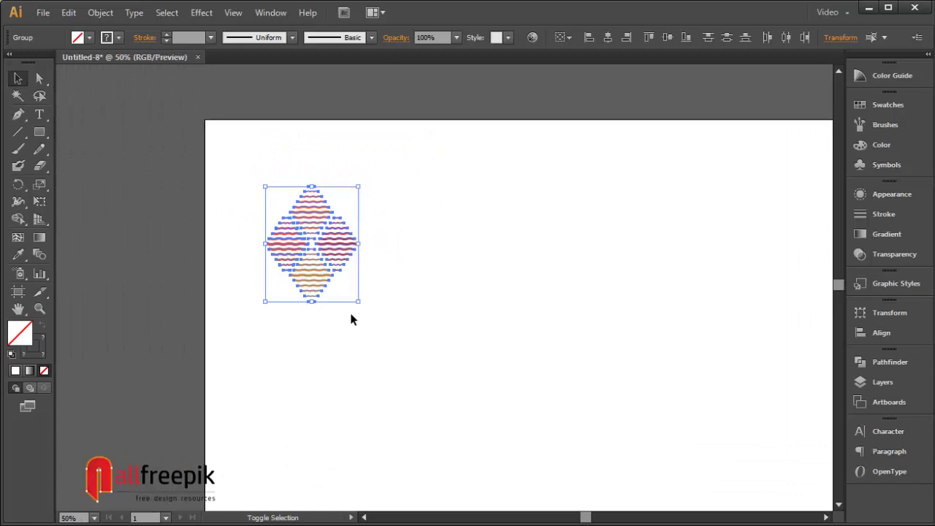
left_click_drag(357, 301, 333, 271)
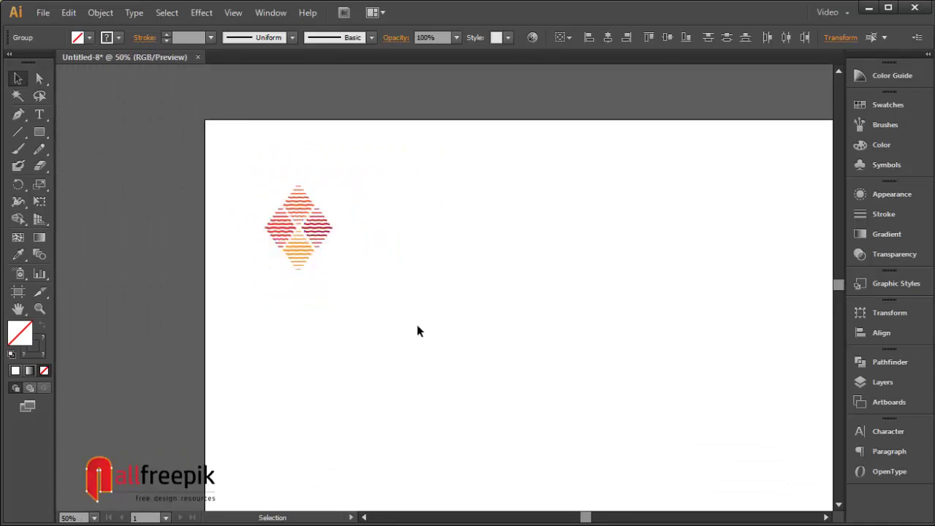
left_click(416, 321)
left_click_drag(319, 233, 274, 185)
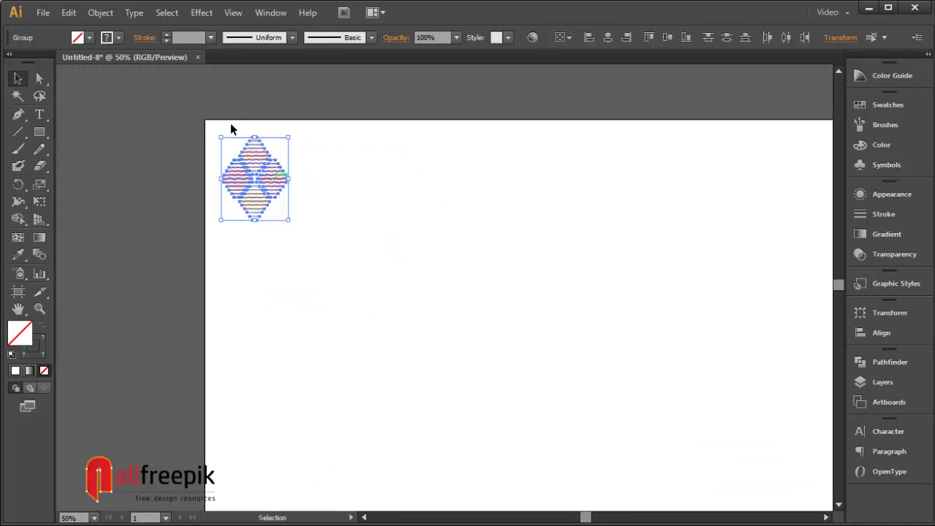
- Make a pattern from the four-diamond motif and set its tile type to Brick by Row
left_click(100, 12)
mouse_move(147, 322)
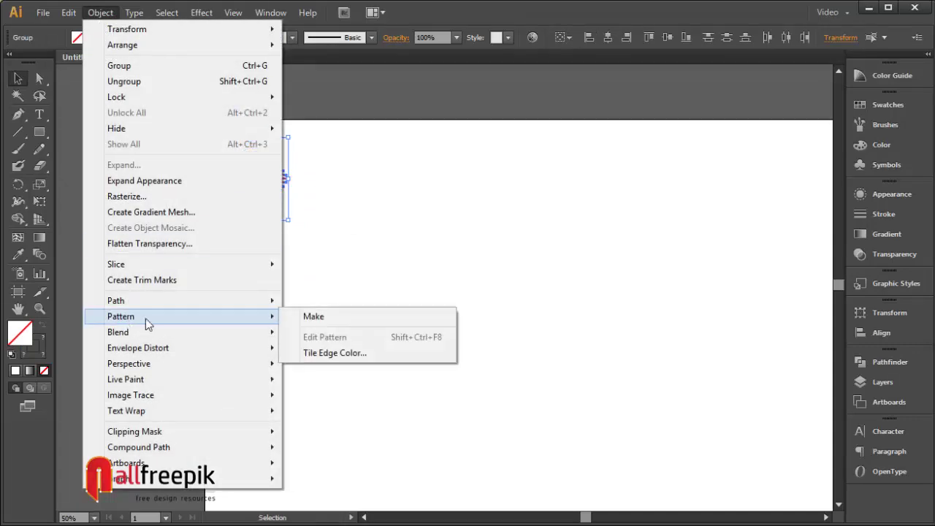
left_click(310, 318)
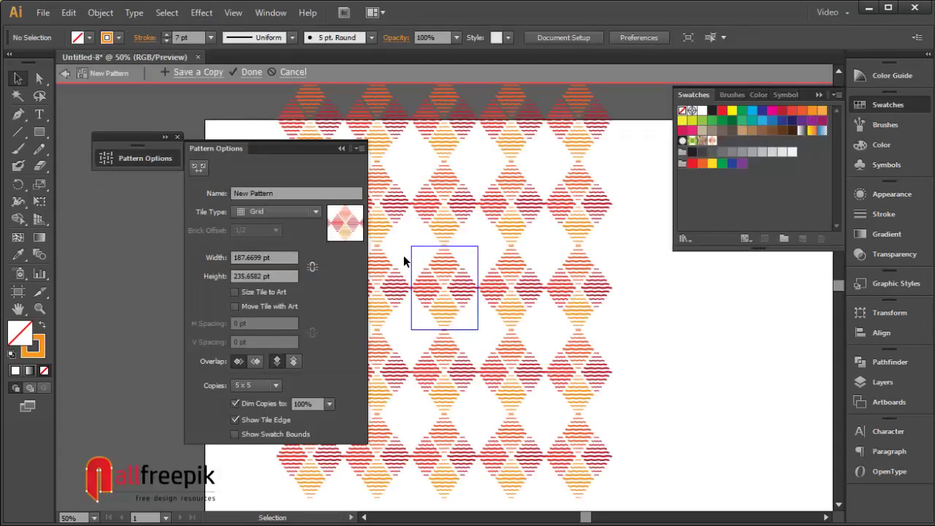
left_click(257, 215)
left_click(262, 242)
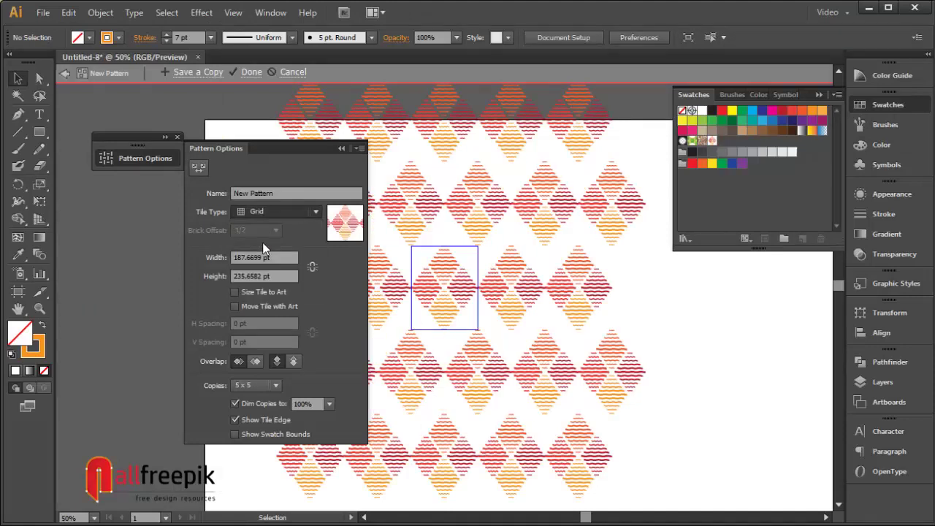
- Set the pattern tile height to 139 pt and finish editing the pattern
left_click(276, 275)
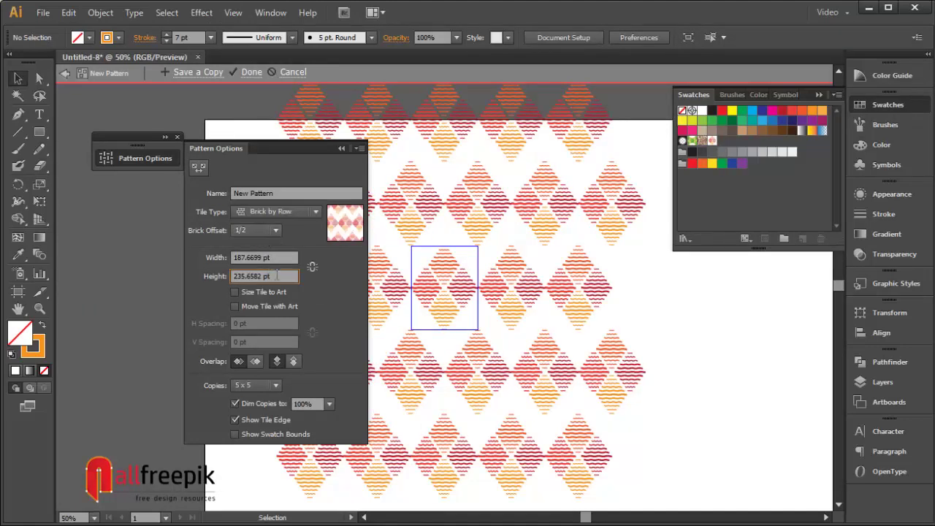
key("Down")
key("Down")
key("Down")
key("Down")
key("Down")
key("Down")
key("Down")
key("Down")
key("Down")
key("Down")
key("Down")
key("Down")
key("Down")
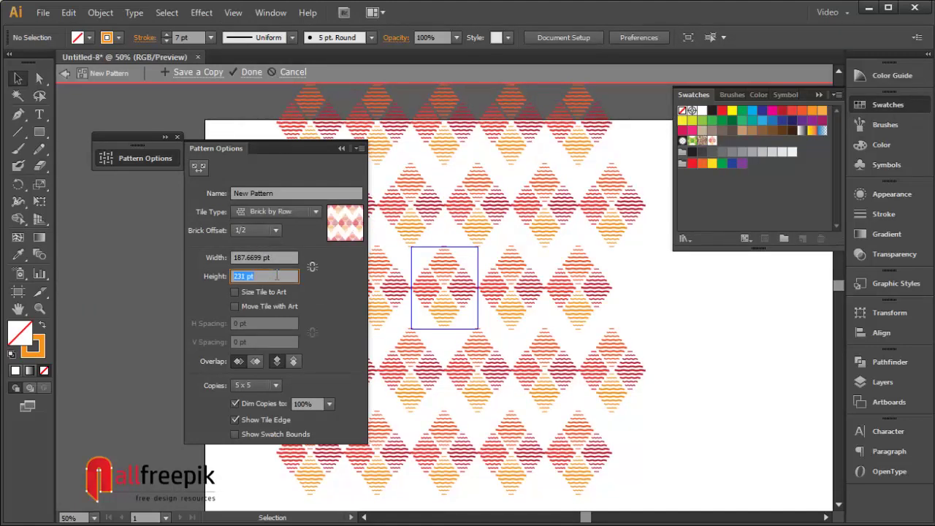
key("Down")
key("Down")
key("Down")
key("Down")
key("Down")
key("Down")
key("Down")
key("Down")
key("Down")
key("Down")
key("Down")
key("Down")
key("Down")
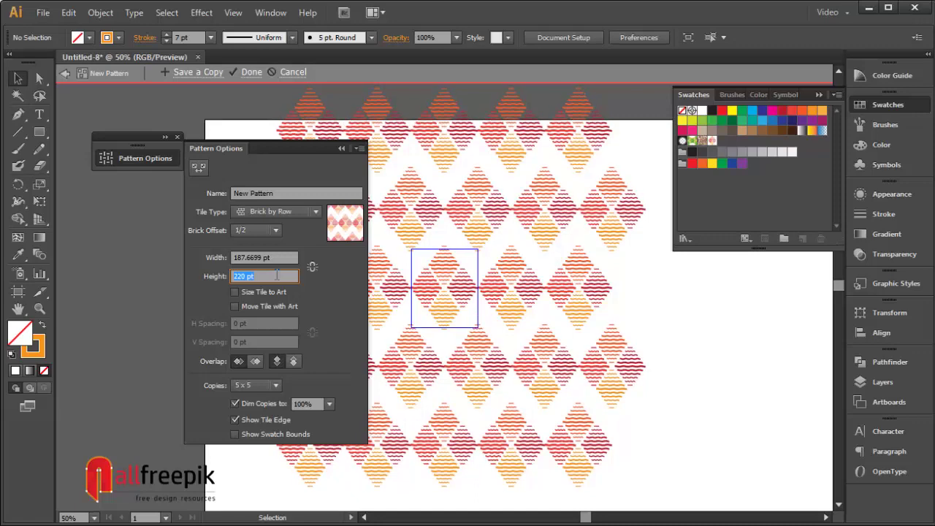
key("Down")
key("Down")
key("Down")
key("Down")
key("Down")
key("Down")
key("Down")
key("Down")
key("Down")
key("Down")
key("Down")
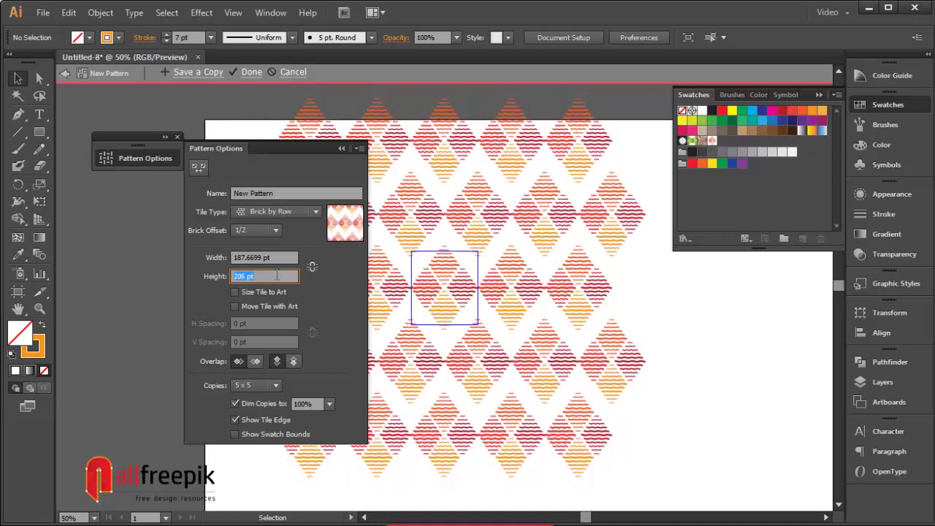
key("Down")
key("Down")
key("Down")
key("Down")
key("Down")
key("Down")
key("Down")
key("Down")
key("Down")
key("Down")
key("Down")
key("Down")
key("Down")
key("Down")
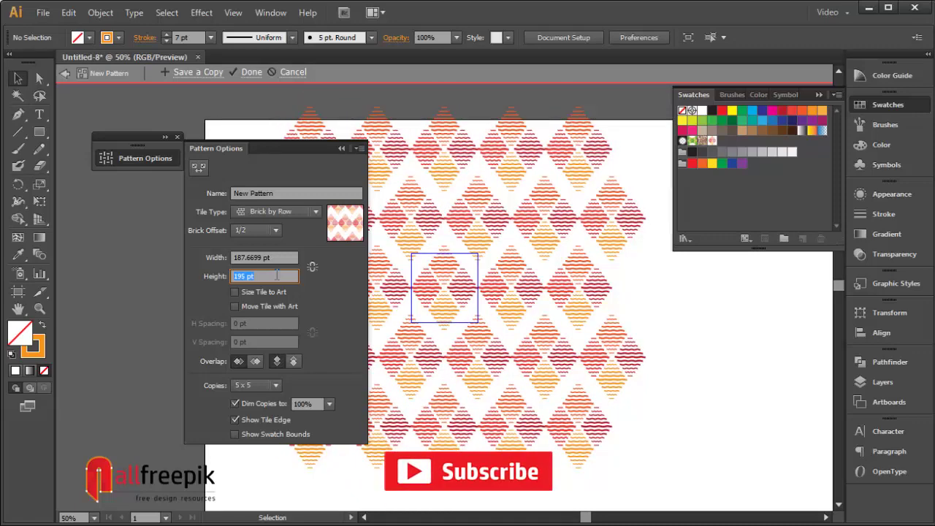
type("129")
key("Return")
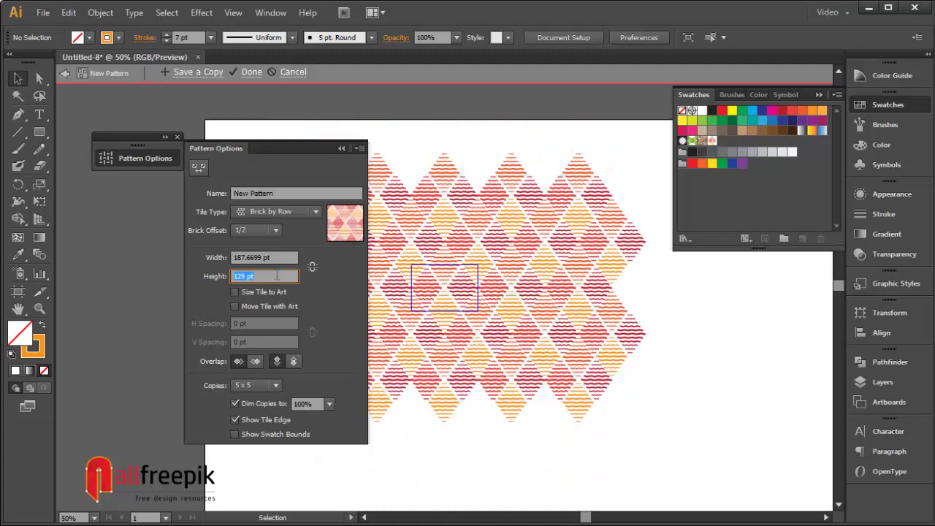
key("Up")
key("Up")
key("Up")
key("Up")
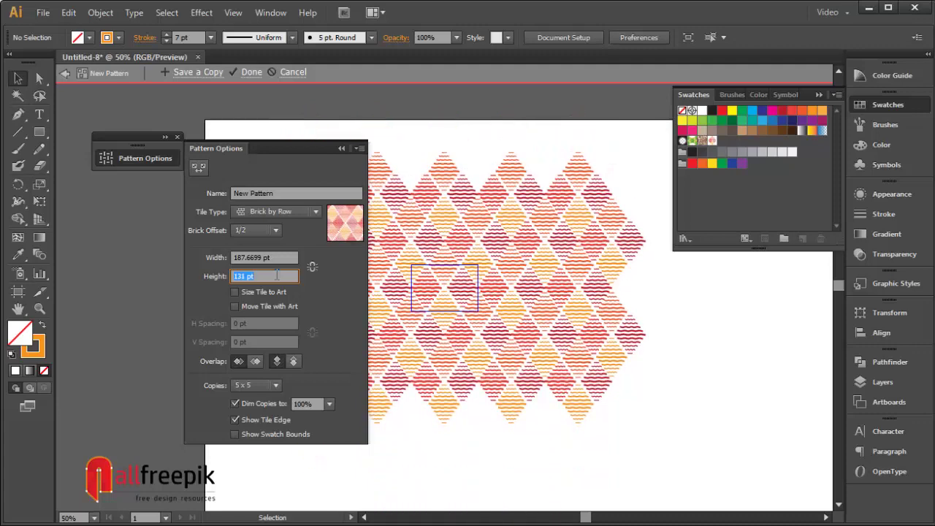
key("Up")
key("Up")
key("Up")
key("Up")
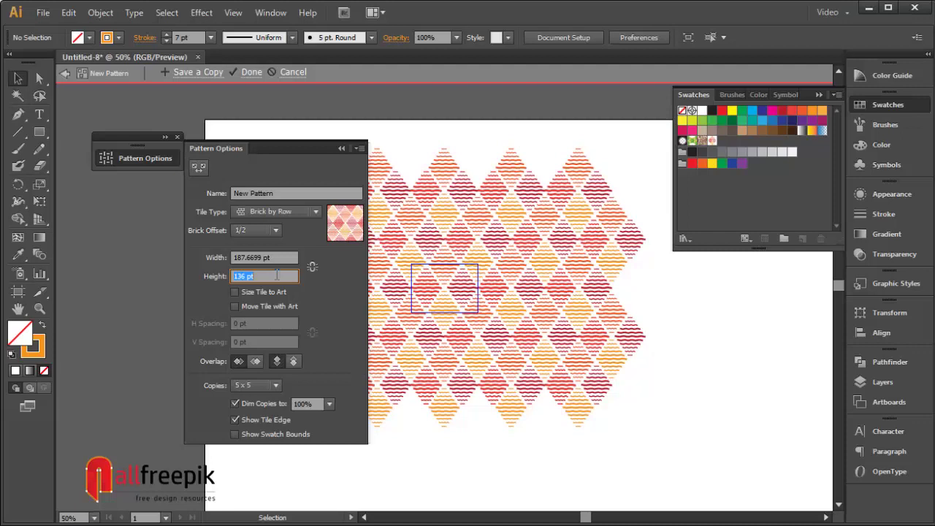
key("Up")
key("Up")
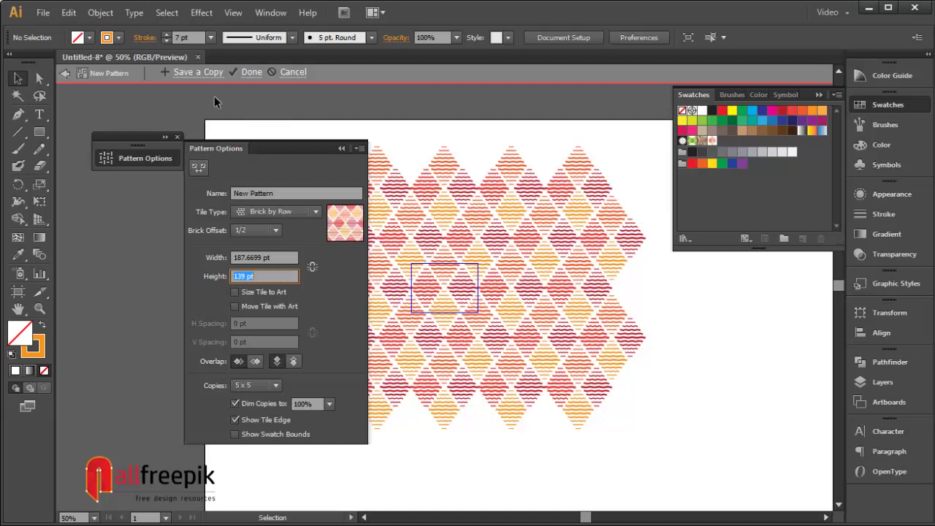
left_click(250, 73)
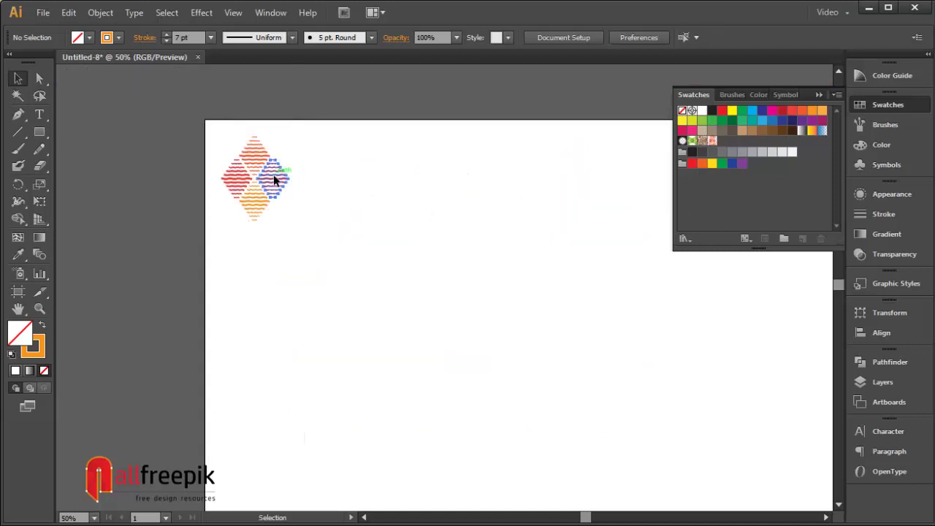
- Move the whole four-diamond motif off the artboard onto the pasteboard at its left and deselect it
left_click_drag(273, 179, 128, 162)
key("ctrl+z")
left_click_drag(304, 134, 202, 242)
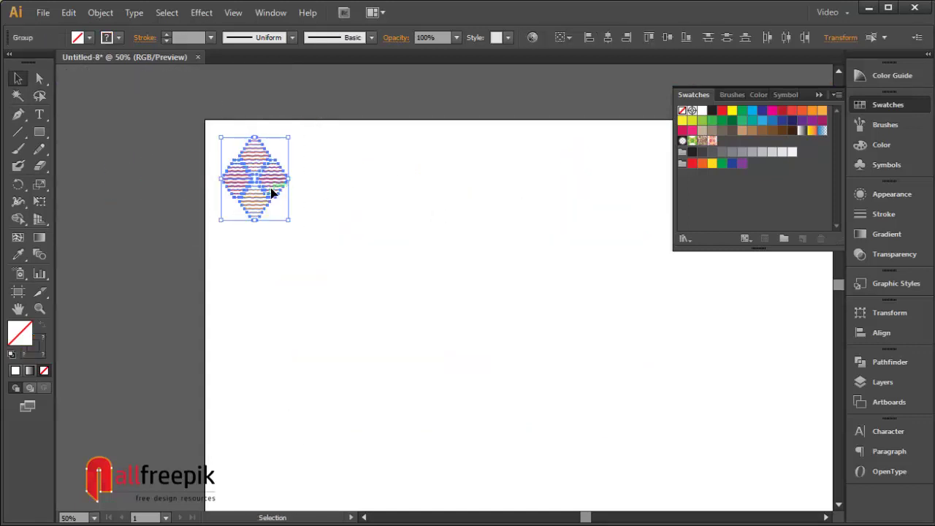
left_click_drag(277, 180, 121, 189)
left_click(413, 271)
- Draw a rectangle across most of the artboard, fill it with the new wavy-line diamond pattern swatch, and deselect it
left_click(40, 131)
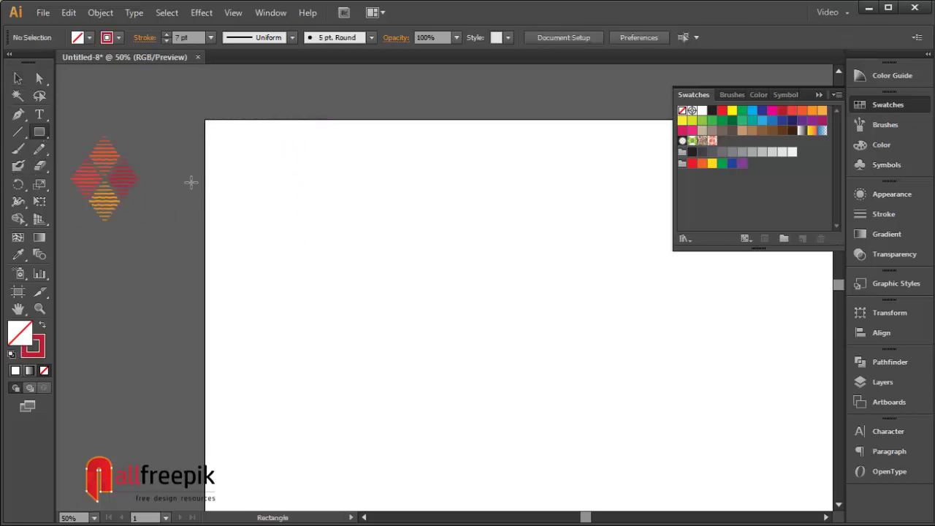
left_click(549, 276, "ctrl+alt")
left_click(550, 276, "ctrl+alt")
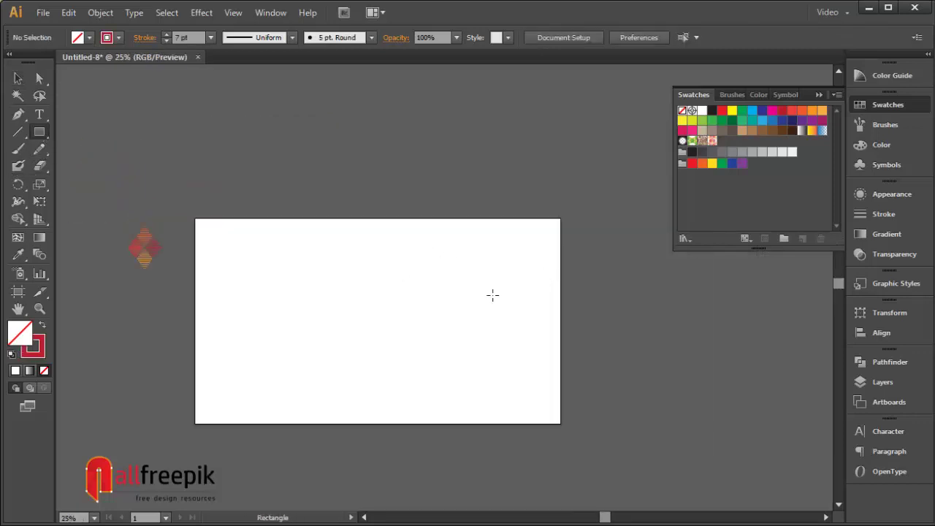
left_click_drag(262, 256, 530, 401)
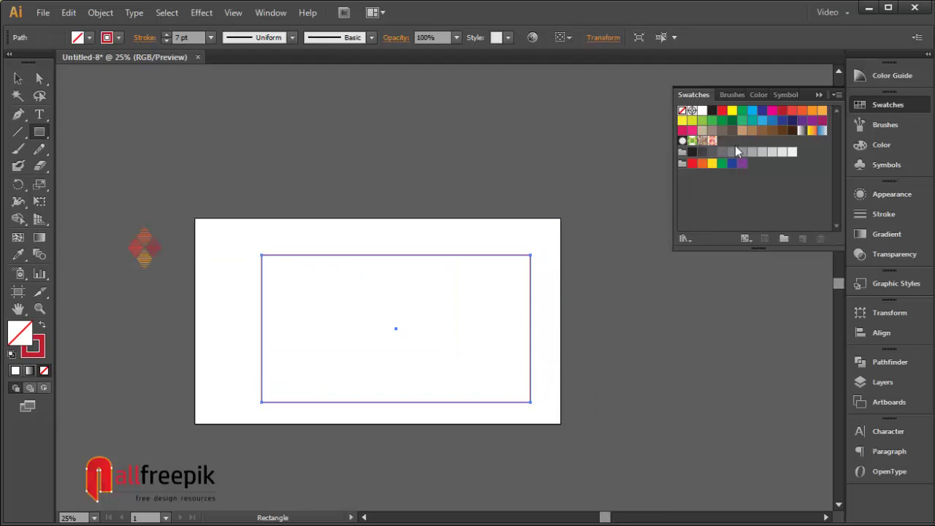
left_click(712, 140)
left_click(17, 78)
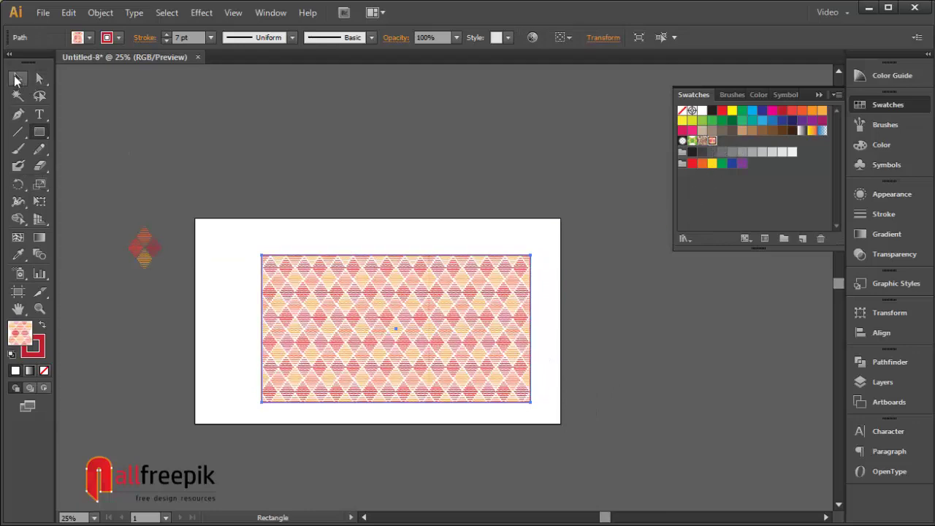
key("ctrl+shift+a")
- Remove the stroke from the pattern-filled rectangle and deselect it
left_click_drag(256, 260, 563, 436)
left_click_drag(523, 357, 517, 384)
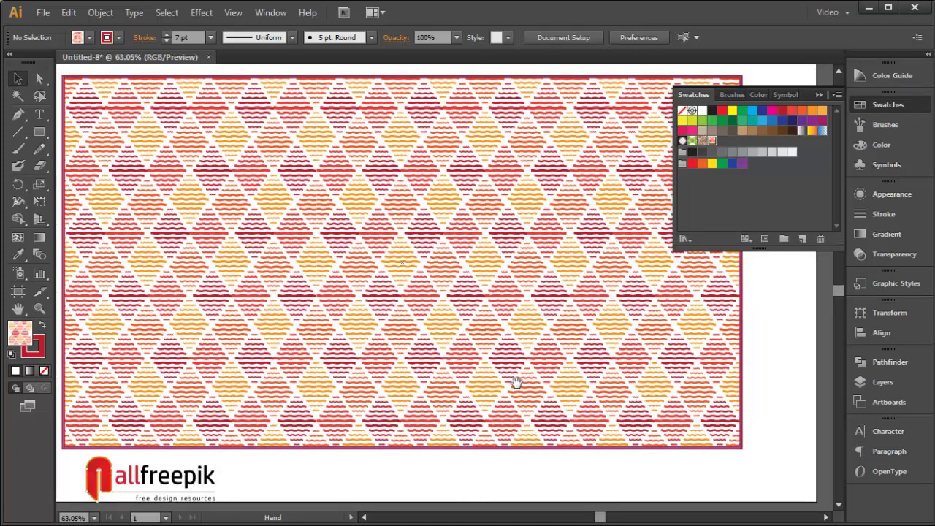
left_click(457, 281)
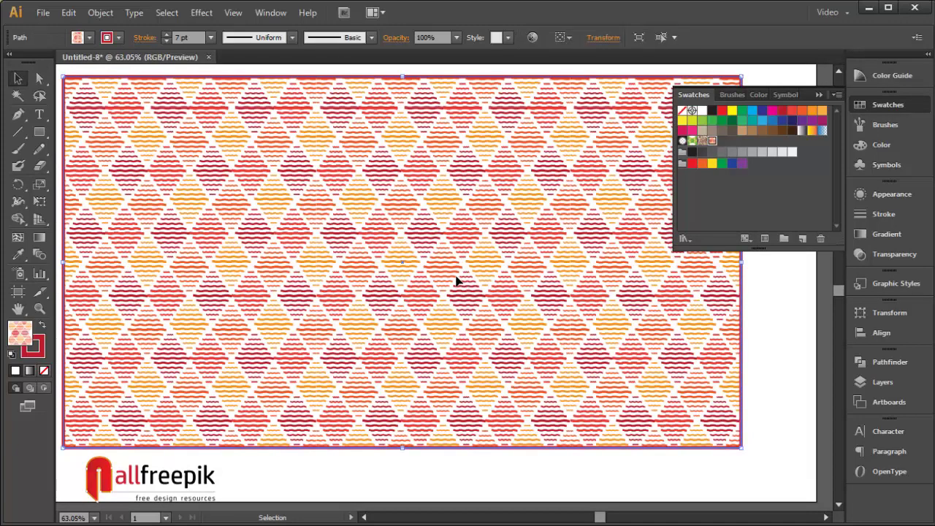
left_click(117, 37)
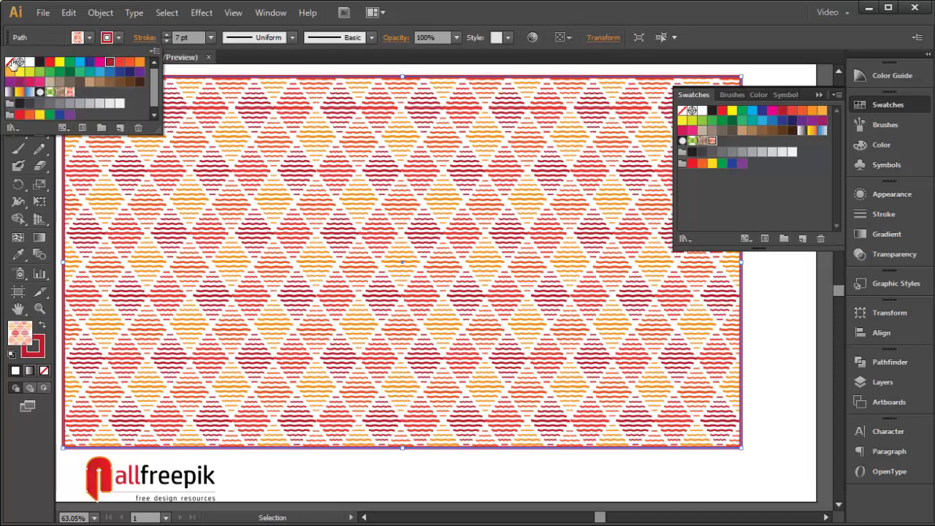
left_click(9, 62)
left_click(442, 484)
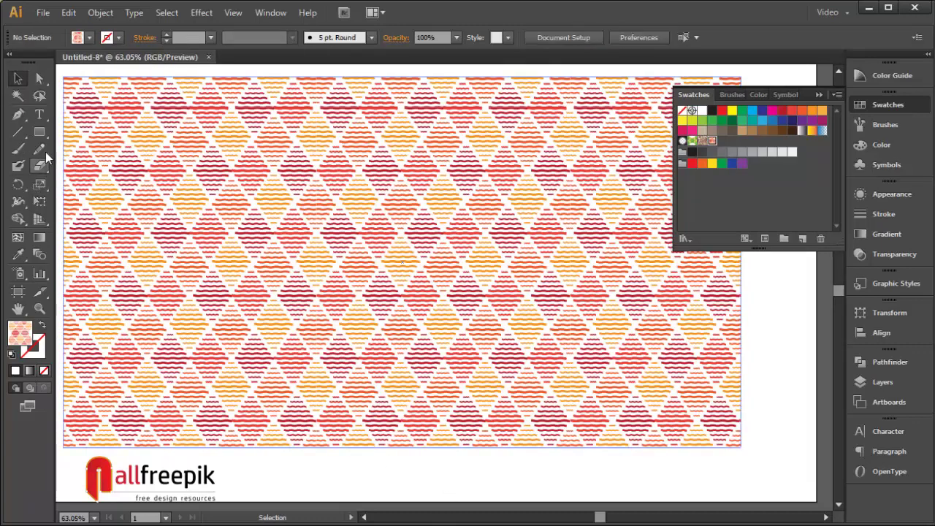
- Draw a slightly smaller rectangle inside the edges of the pattern-filled rectangle and fill it with solid red
left_click(40, 132)
left_click_drag(103, 102, 712, 418)
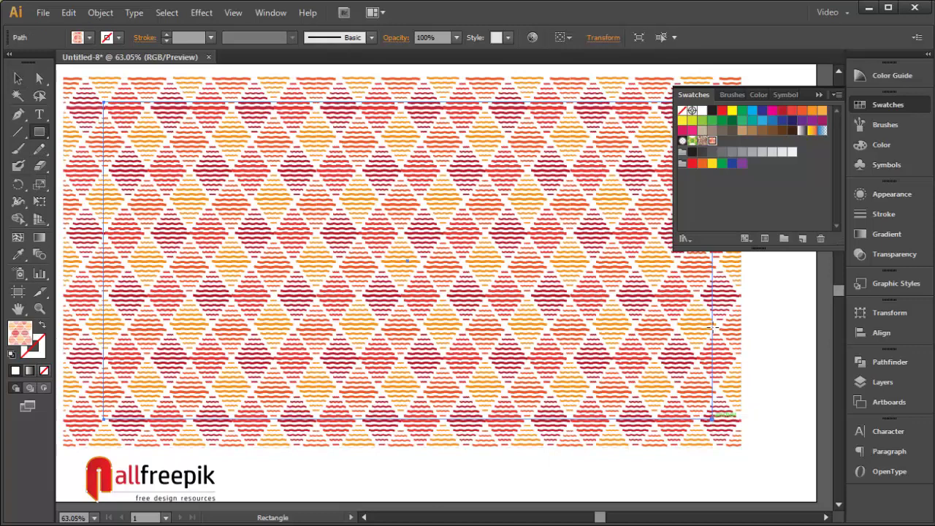
left_click(18, 78)
left_click(723, 113)
- Send the red rectangle to the back, behind the pattern-filled rectangle, and deselect it
right_click(518, 181)
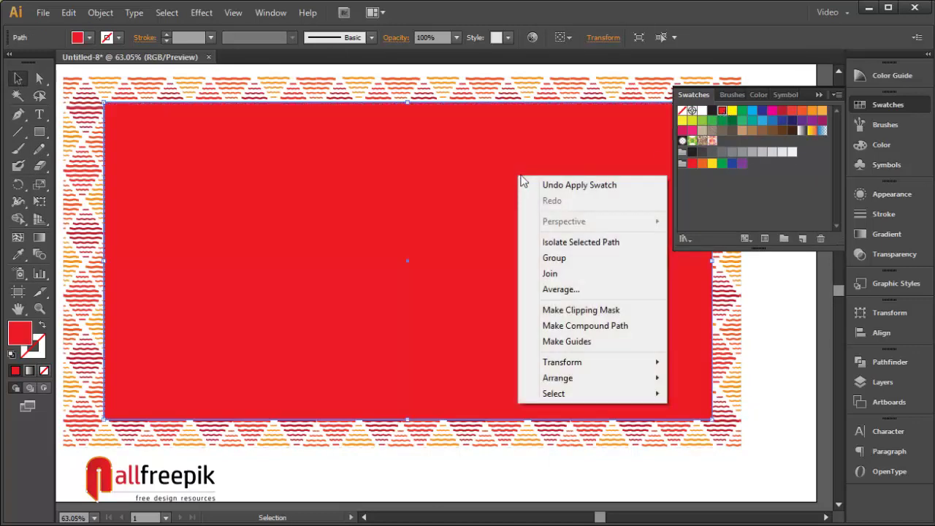
mouse_move(588, 379)
left_click(712, 425)
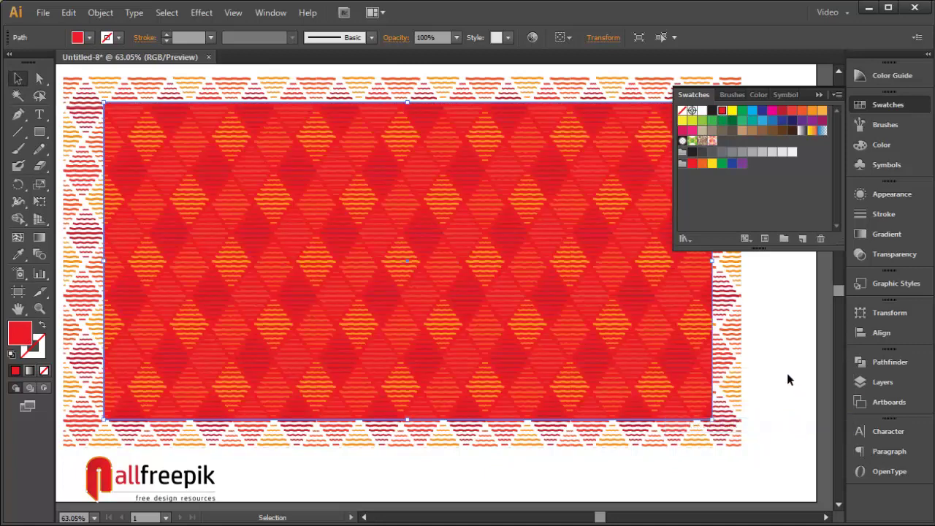
left_click(782, 375)
- Change the fill of the background rectangle behind the pattern to the deep pink swatch
left_click(636, 335)
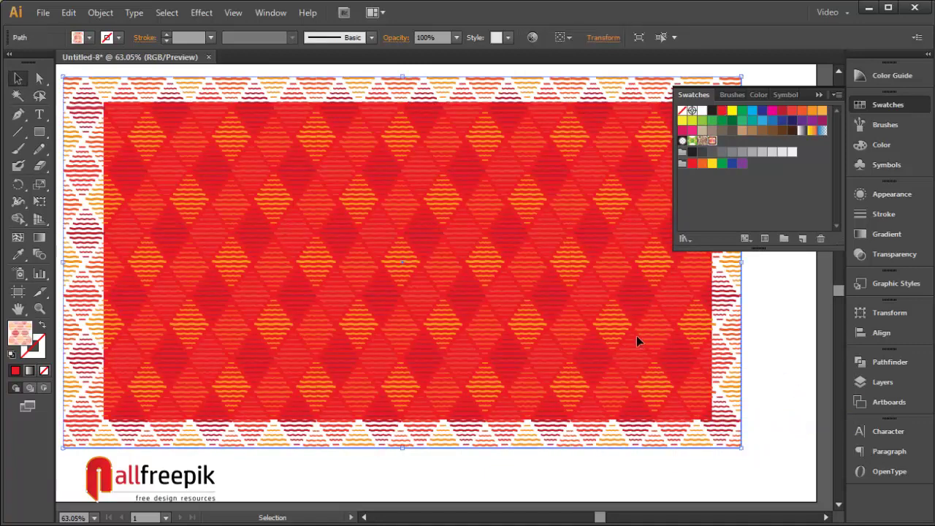
left_click(777, 301)
left_click_drag(777, 302, 654, 452)
left_click(654, 442, "shift")
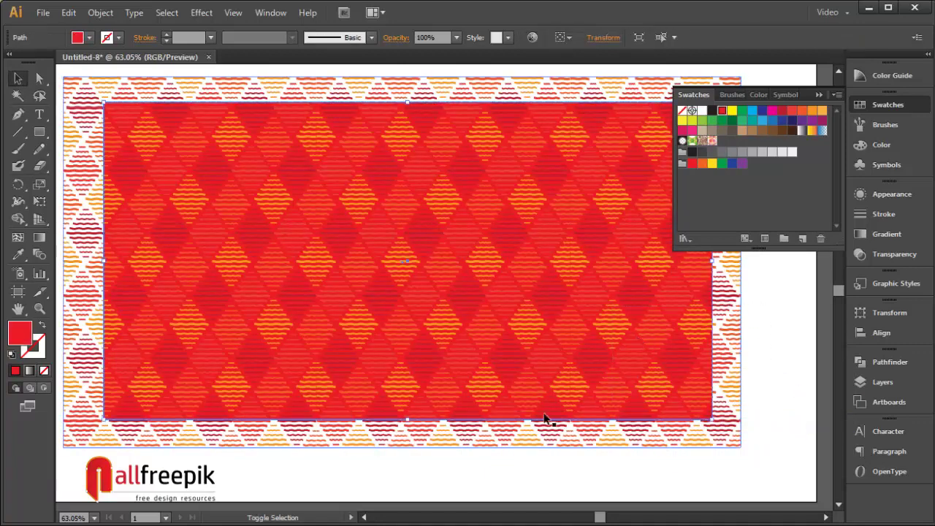
left_click(89, 37)
left_click(39, 83)
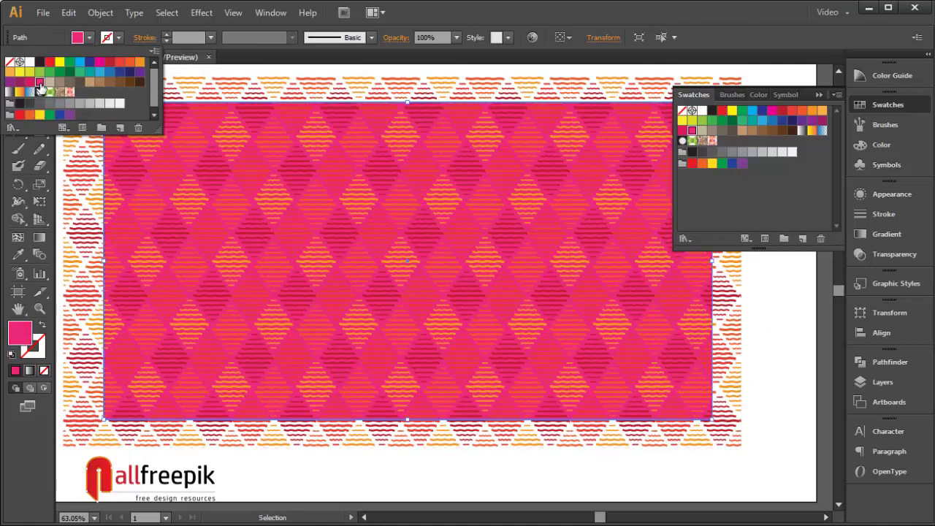
left_click(30, 83)
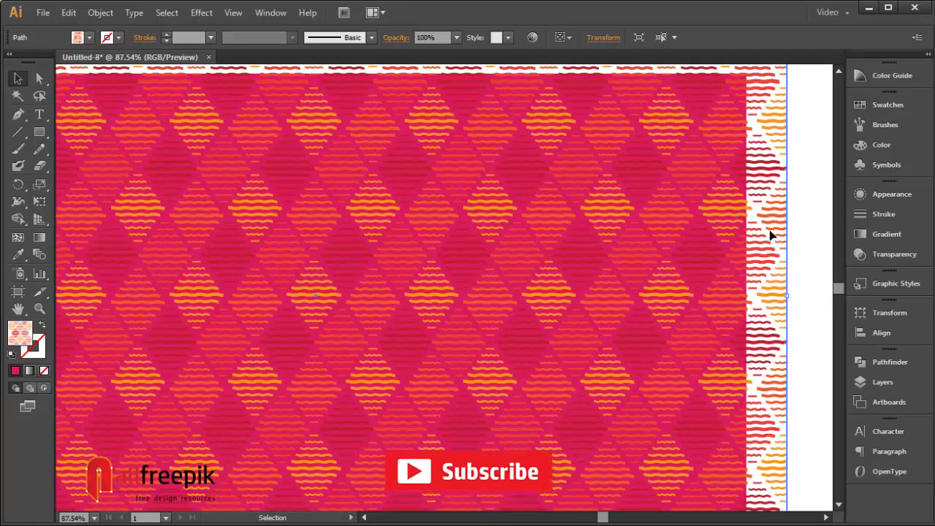
- Set the blending mode of the pattern-filled rectangle to Screen over the pink background
key("space")
left_click_drag(764, 199, 776, 275)
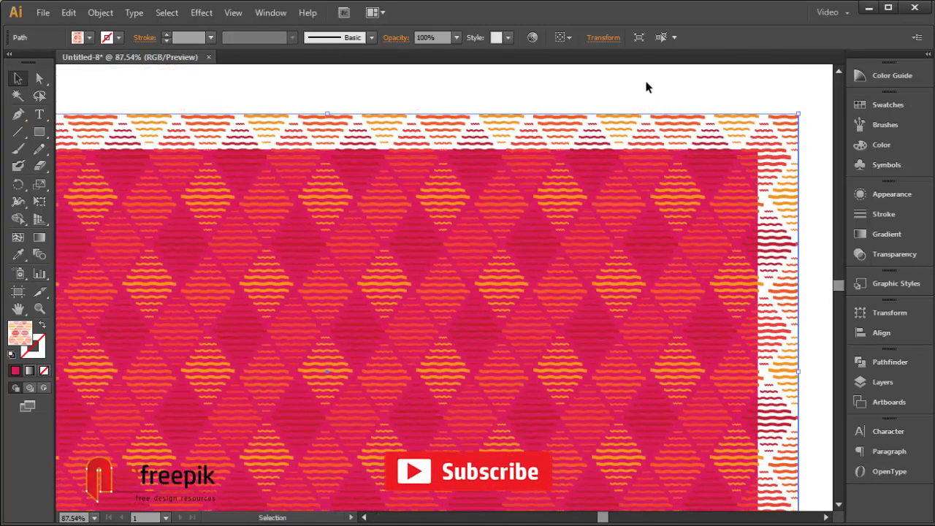
left_click(647, 86)
left_click(558, 132)
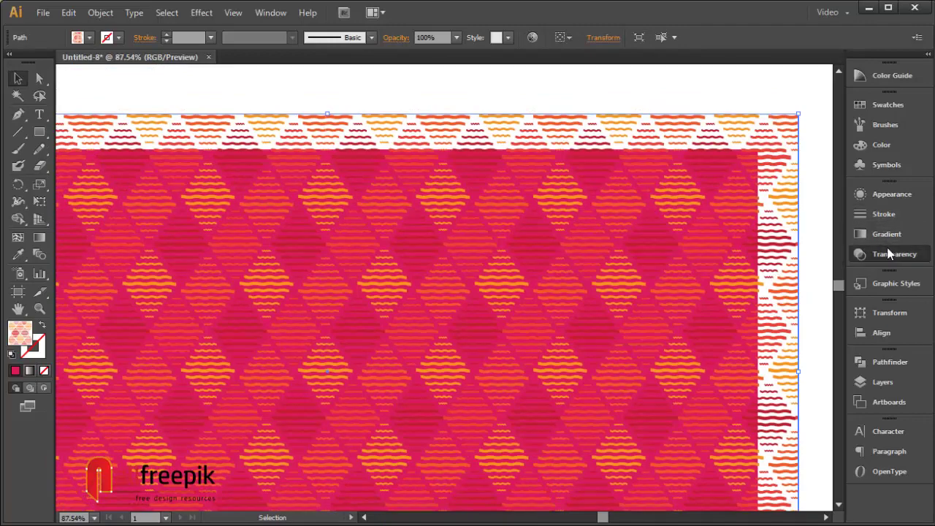
left_click(892, 254)
left_click(717, 201)
left_click(712, 286)
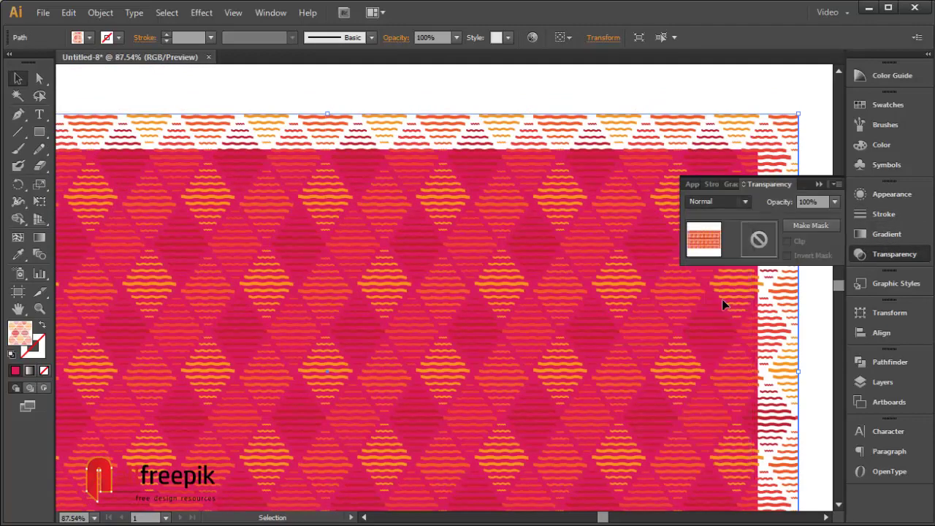
key("space")
left_click_drag(402, 339, 472, 234)
key("ctrl+space")
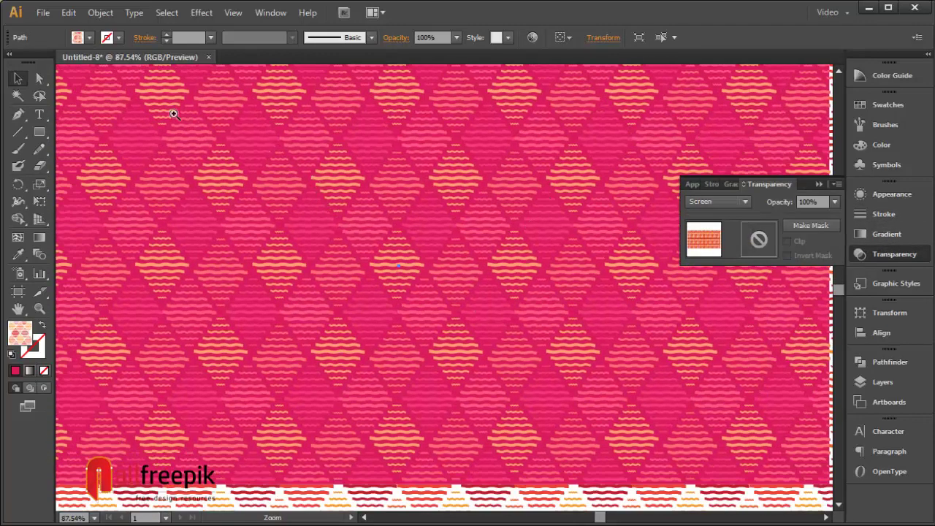
left_click_drag(173, 112, 676, 389)
left_click(675, 388)
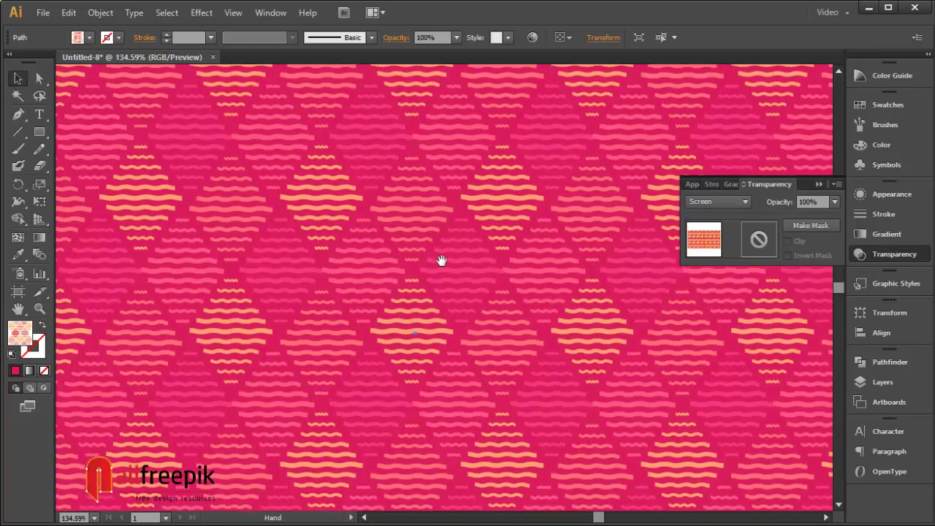